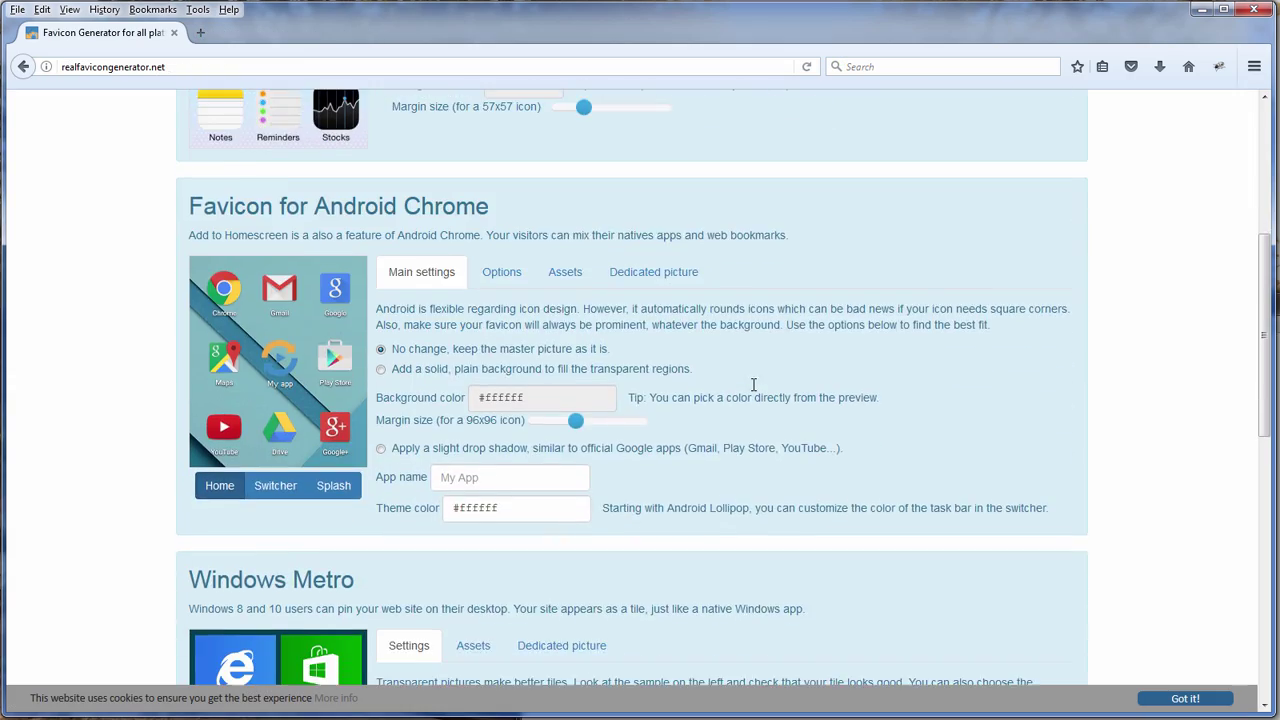
scroll(752, 384, "down", 5)
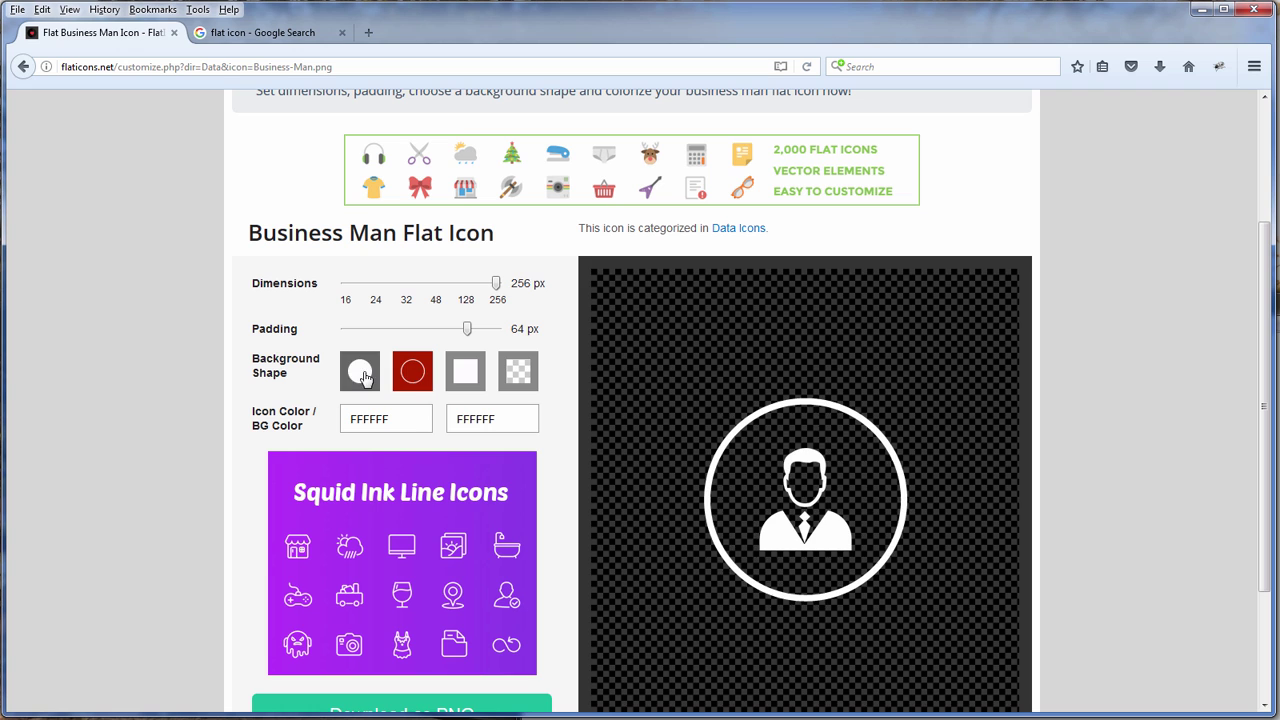
left_click(362, 373)
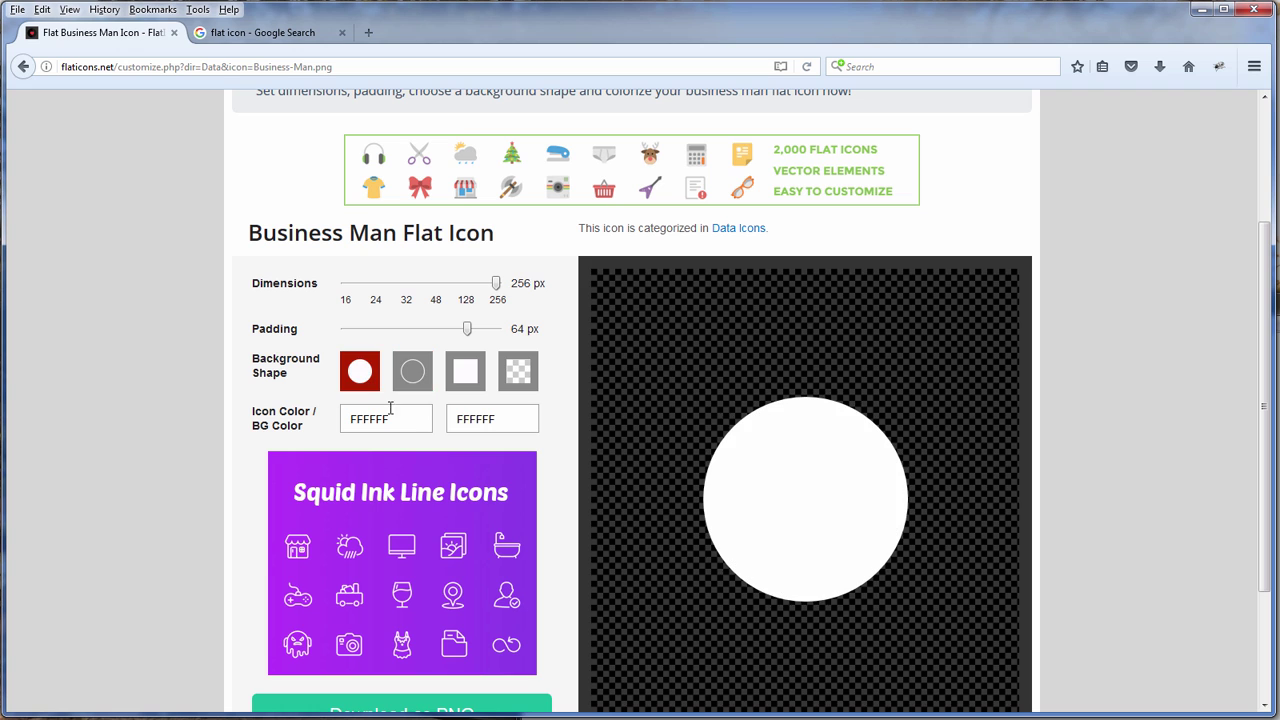
left_click(390, 418)
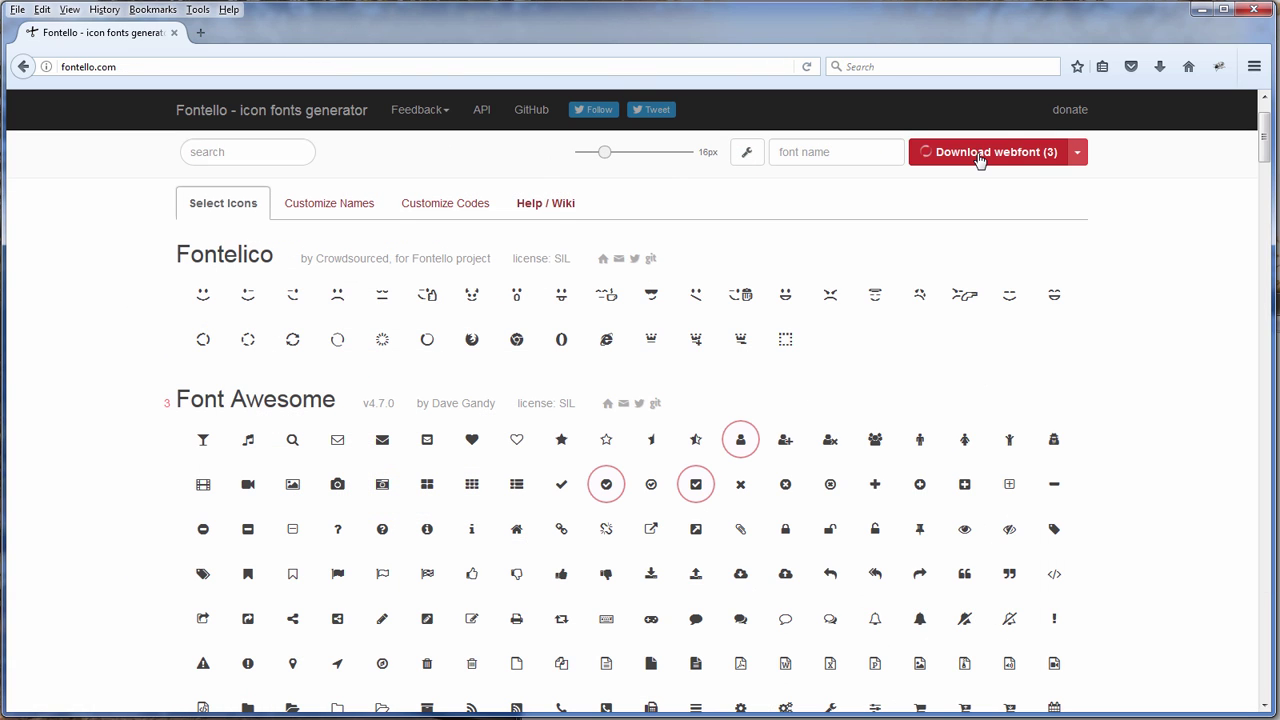
left_click(980, 158)
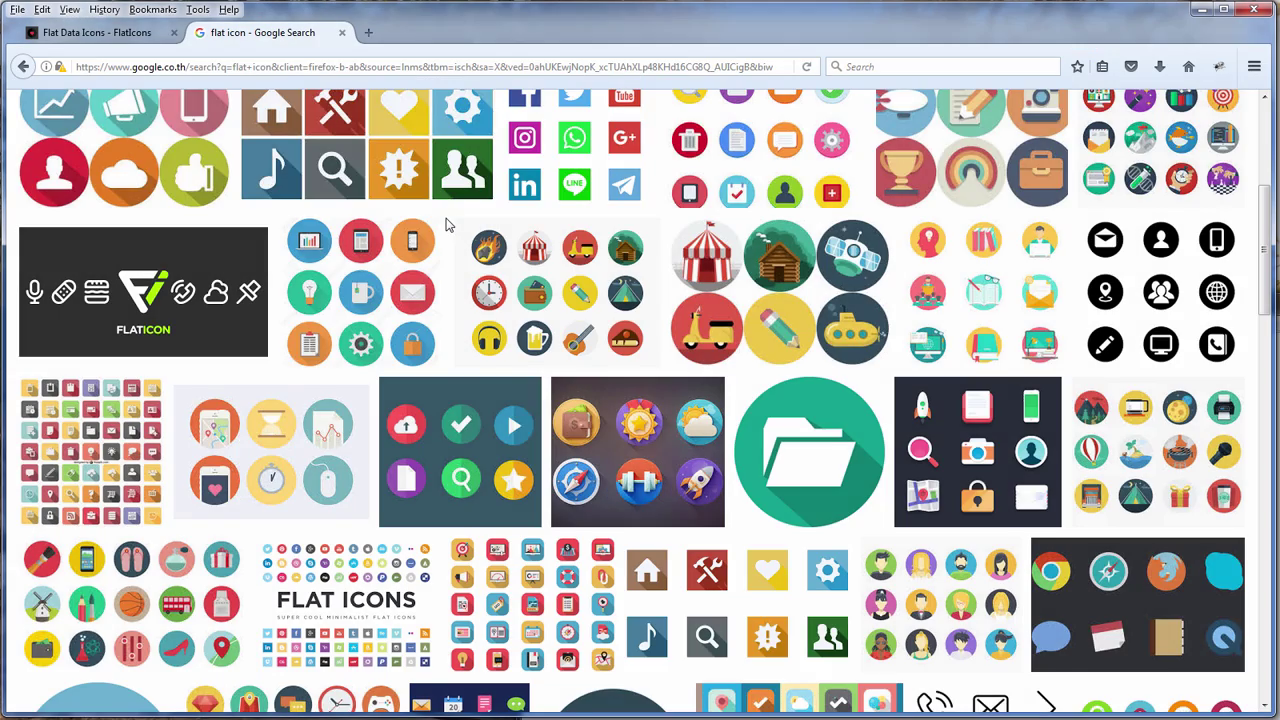
Look over the flat icon image results and open the Business Man icon from the FlatIcons Data category
scroll(447, 225, "down", 3)
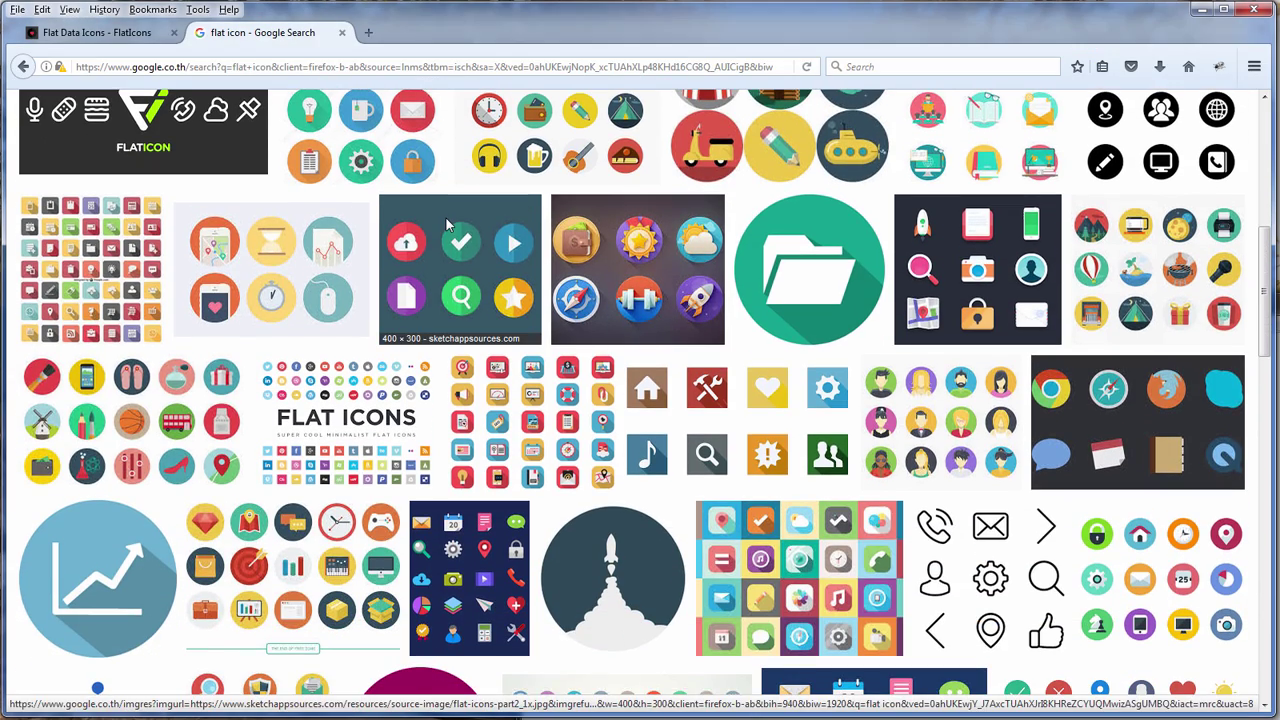
scroll(447, 225, "down", 2)
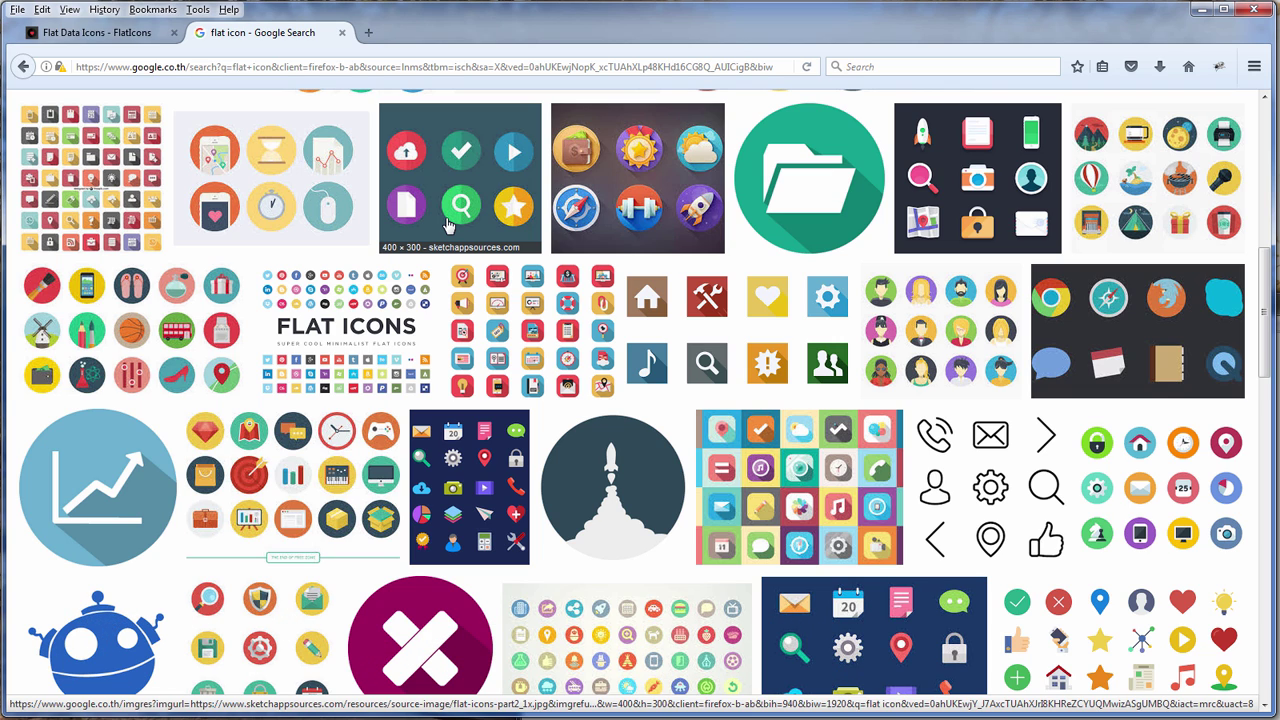
key("ctrl+Tab")
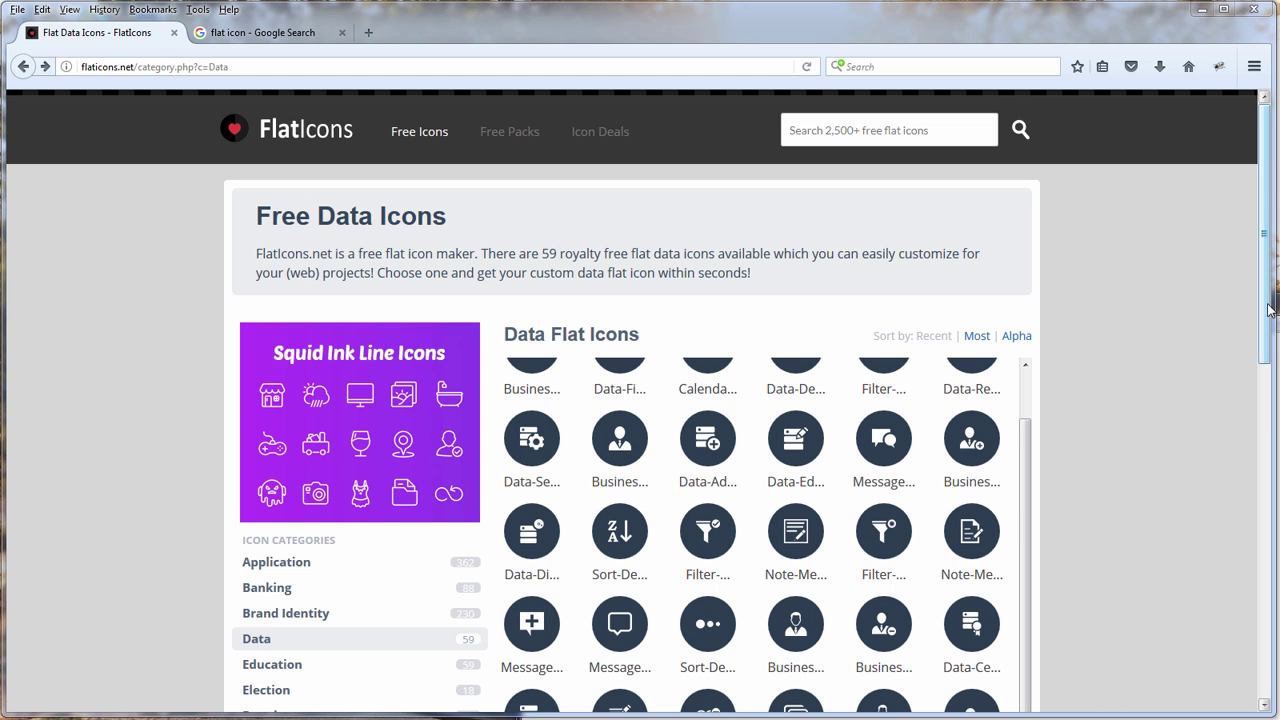
left_click_drag(1268, 311, 1250, 397)
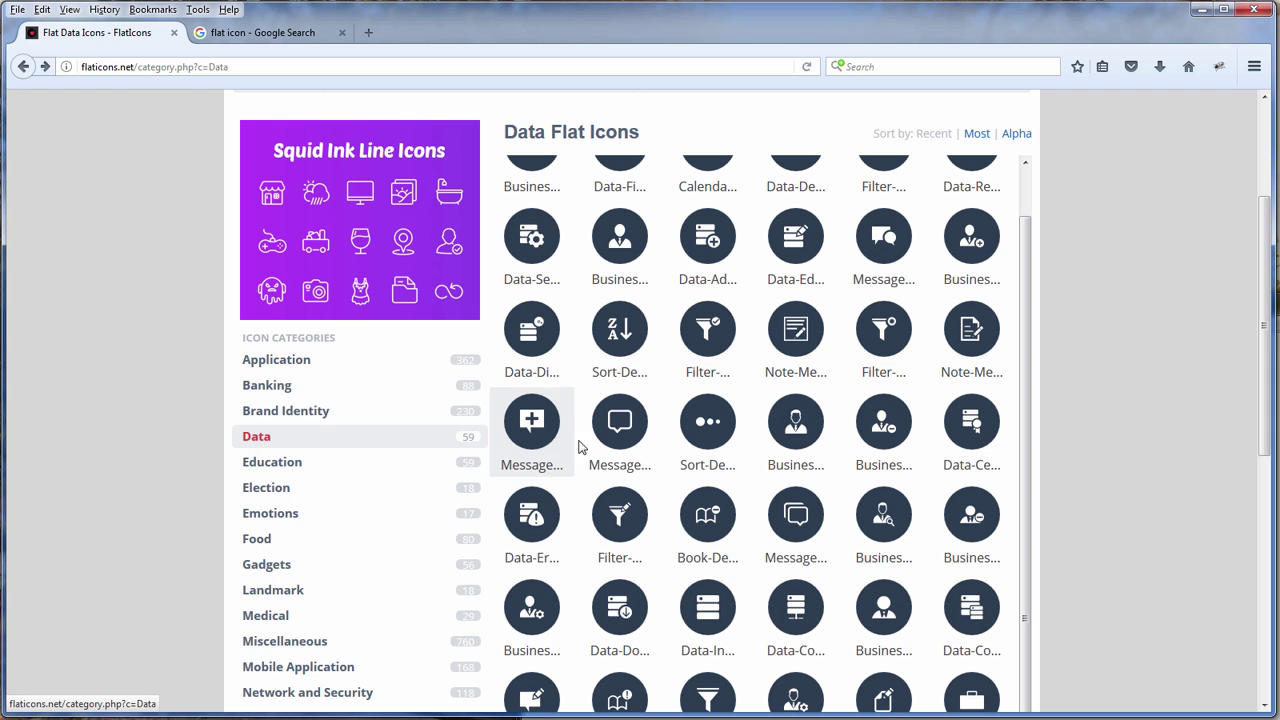
left_click(785, 447)
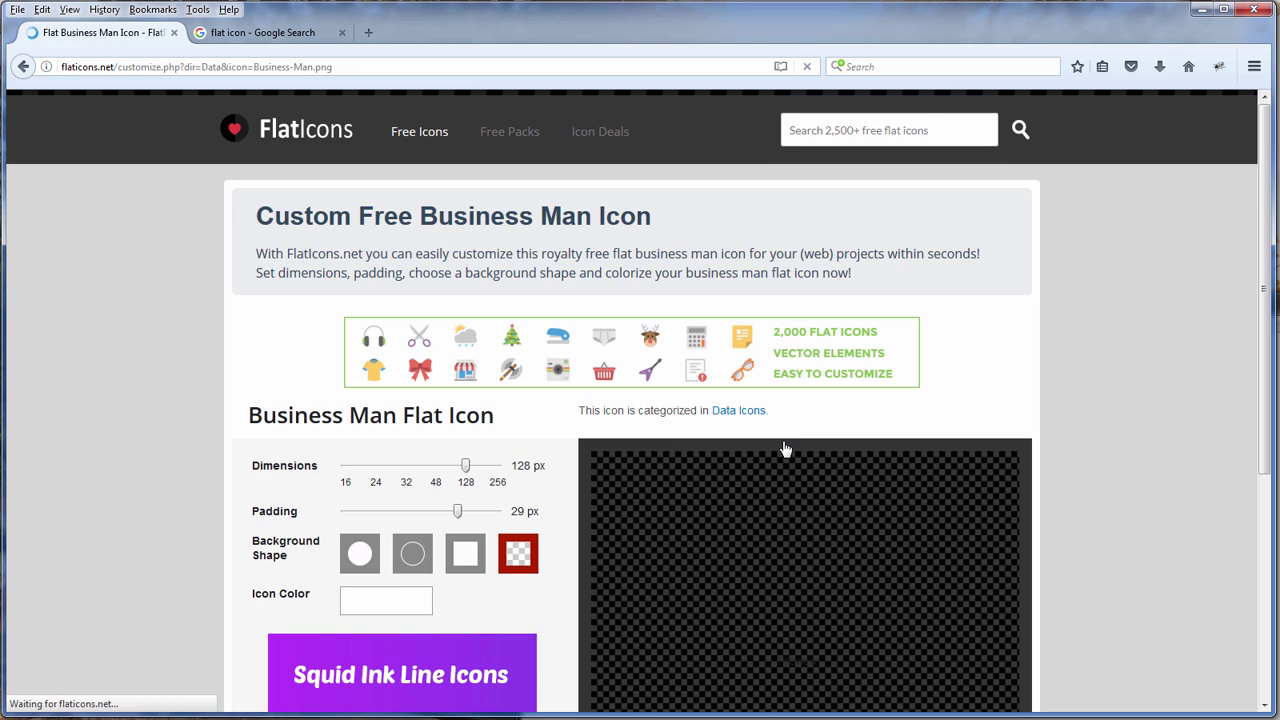
Set the Business Man icon's dimensions to 256 px and give it a solid circle background shape
scroll(540, 462, "down", 2)
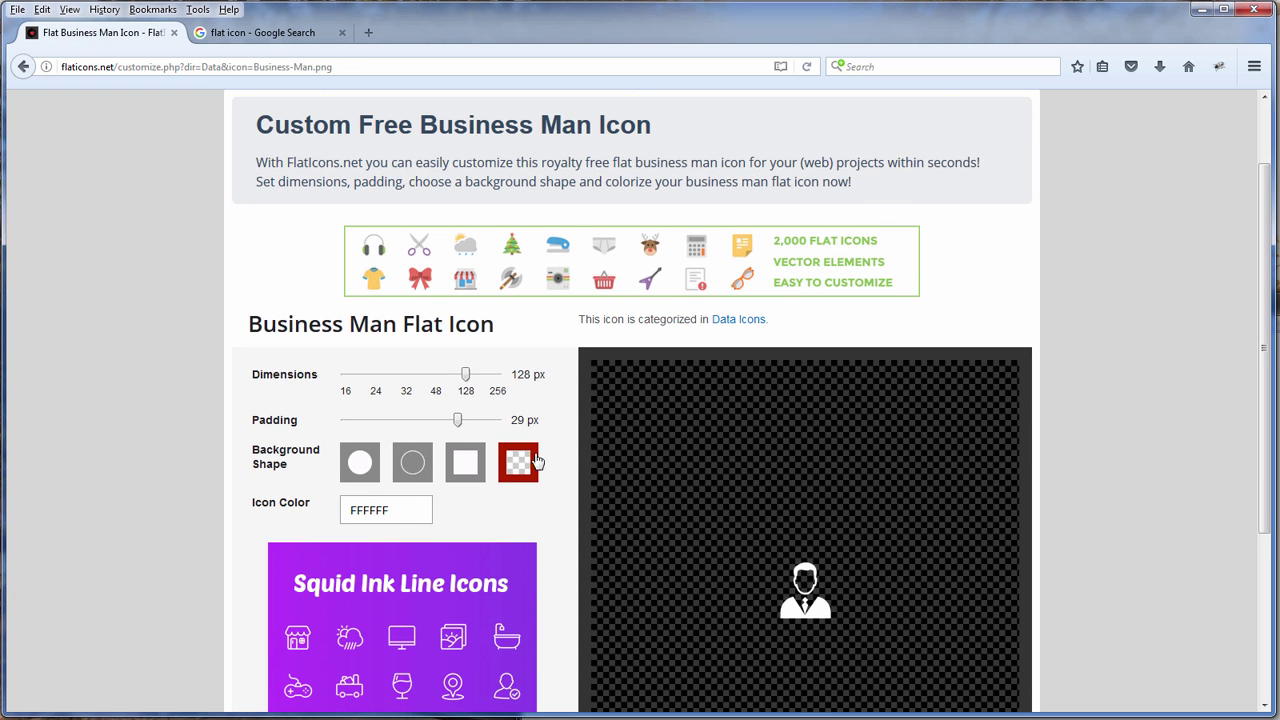
left_click_drag(466, 376, 497, 376)
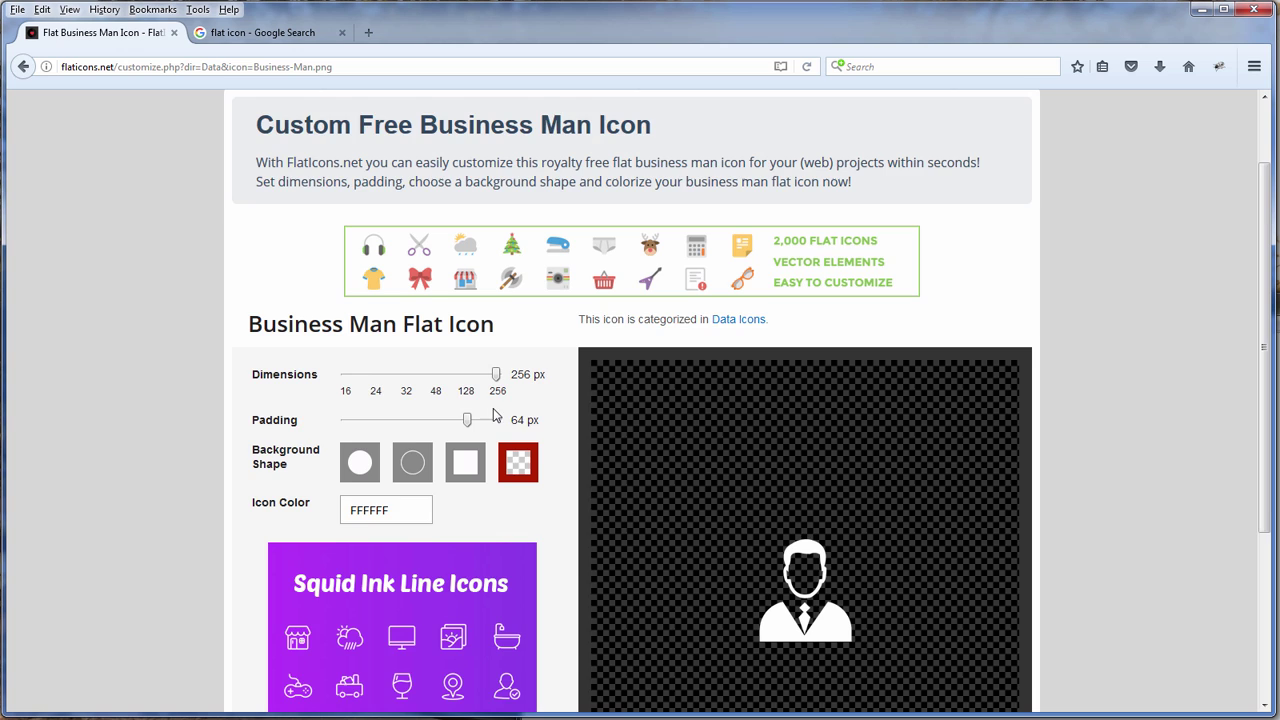
scroll(494, 415, "down", 2)
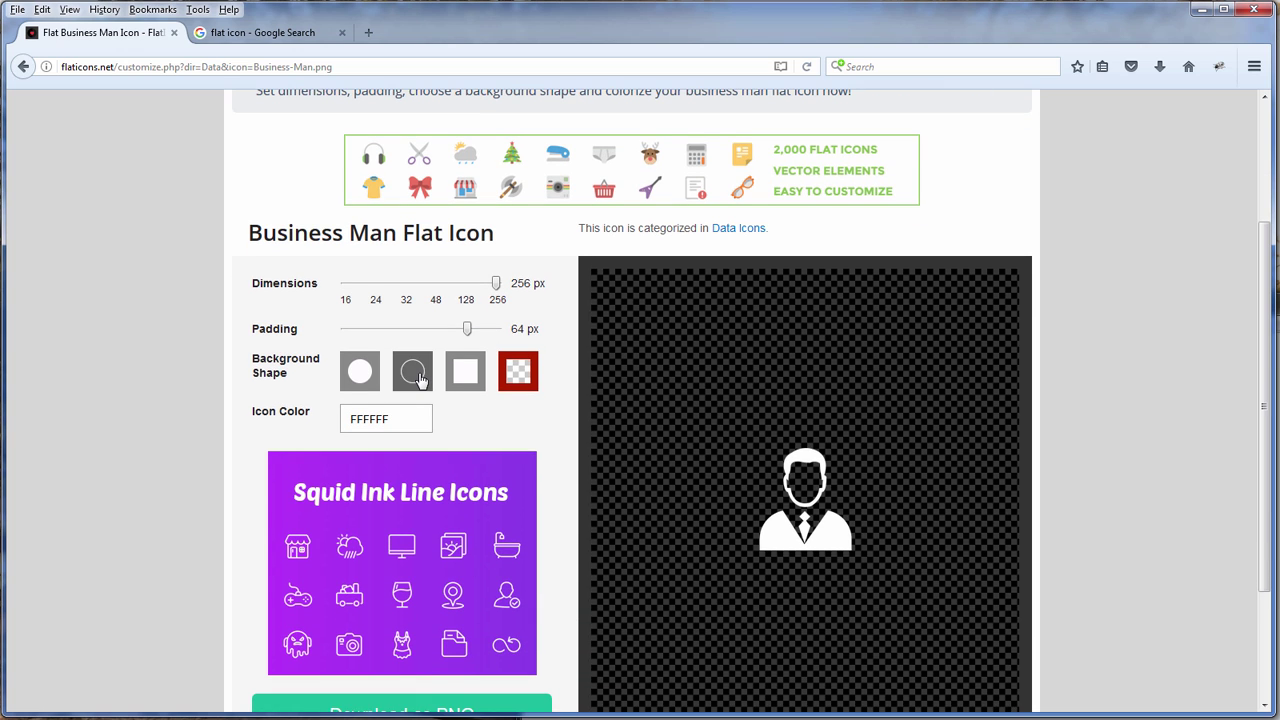
left_click(420, 379)
left_click(361, 373)
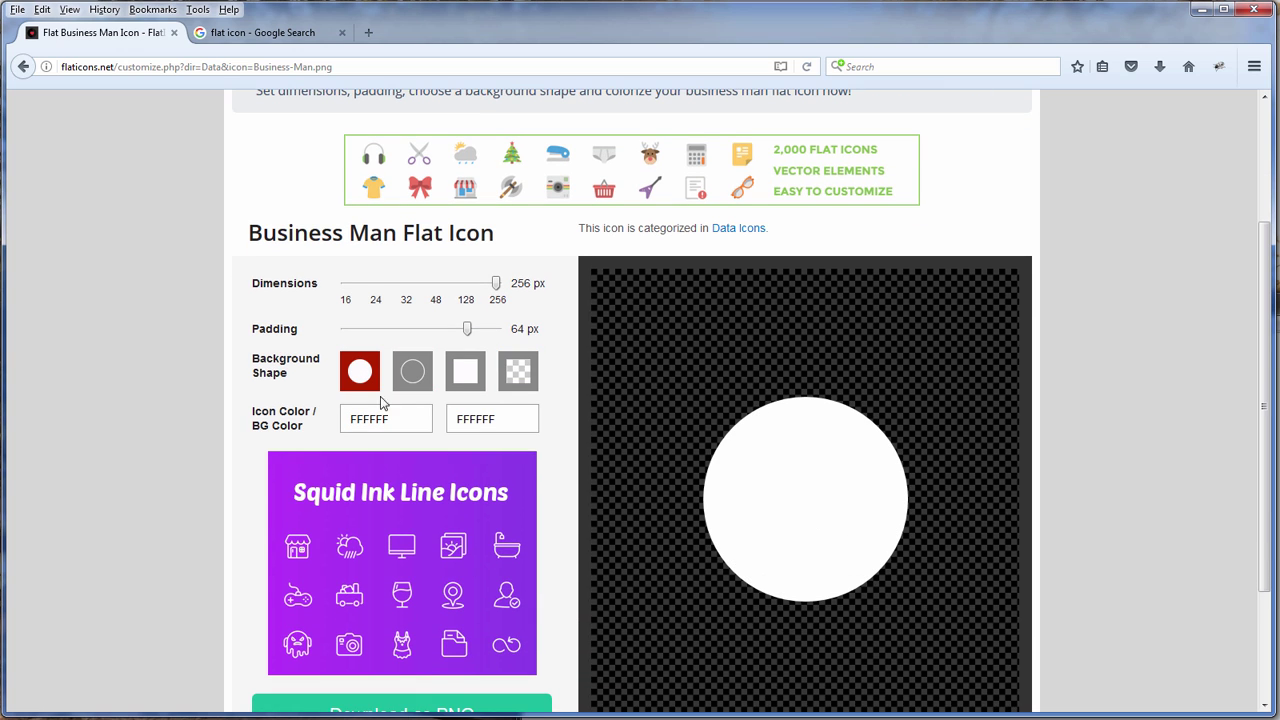
Set the icon color to red FF4529 and download the customized icon as a PNG
left_click(385, 418)
left_click(352, 455)
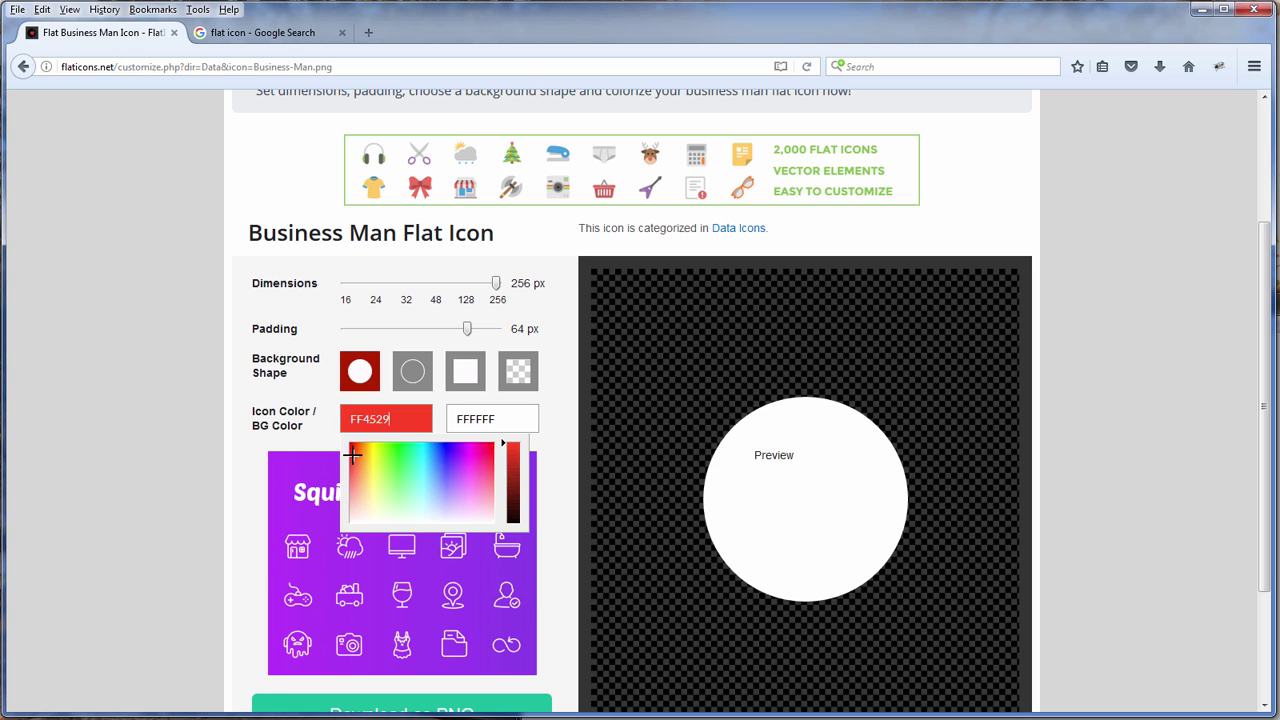
left_click(317, 440)
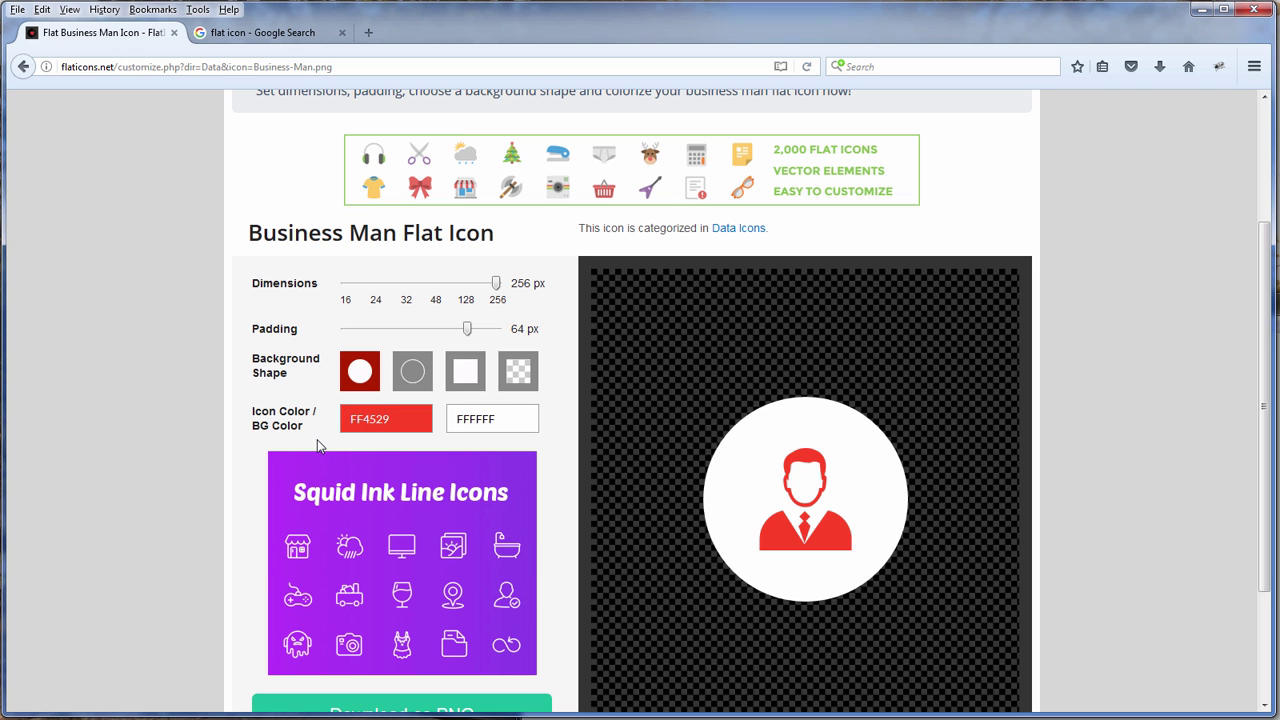
scroll(317, 440, "down", 3)
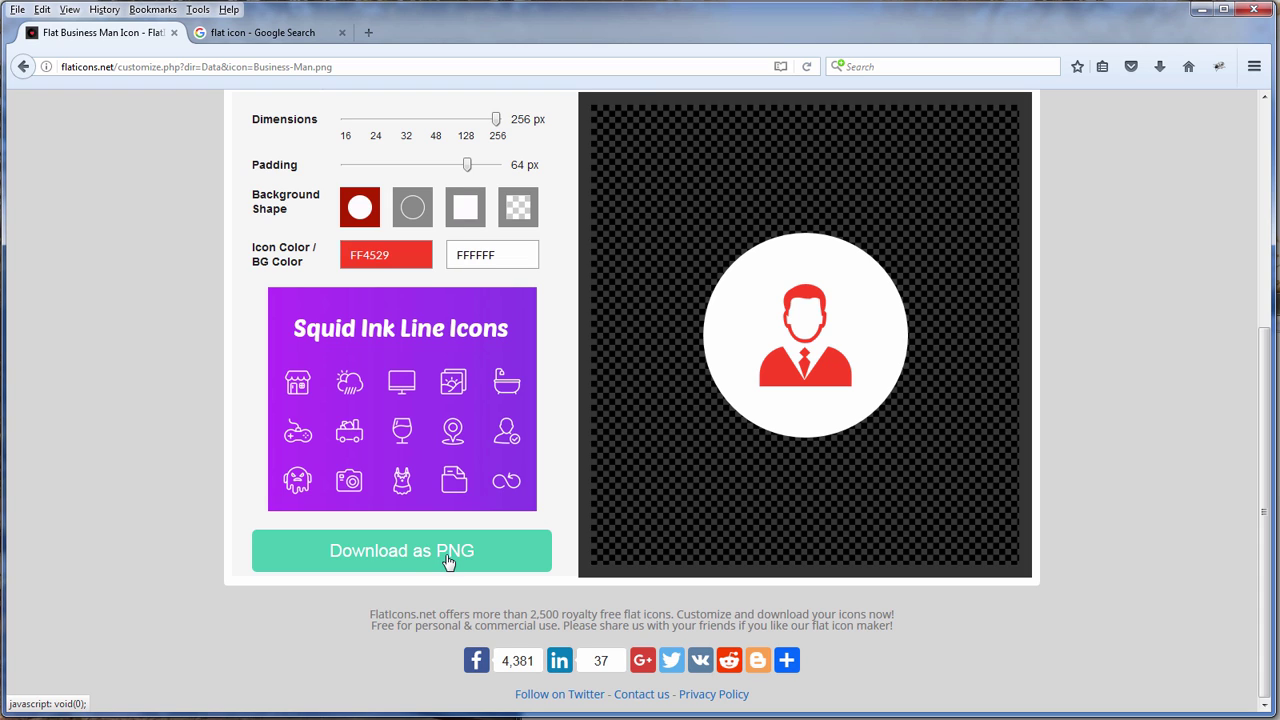
left_click(448, 562)
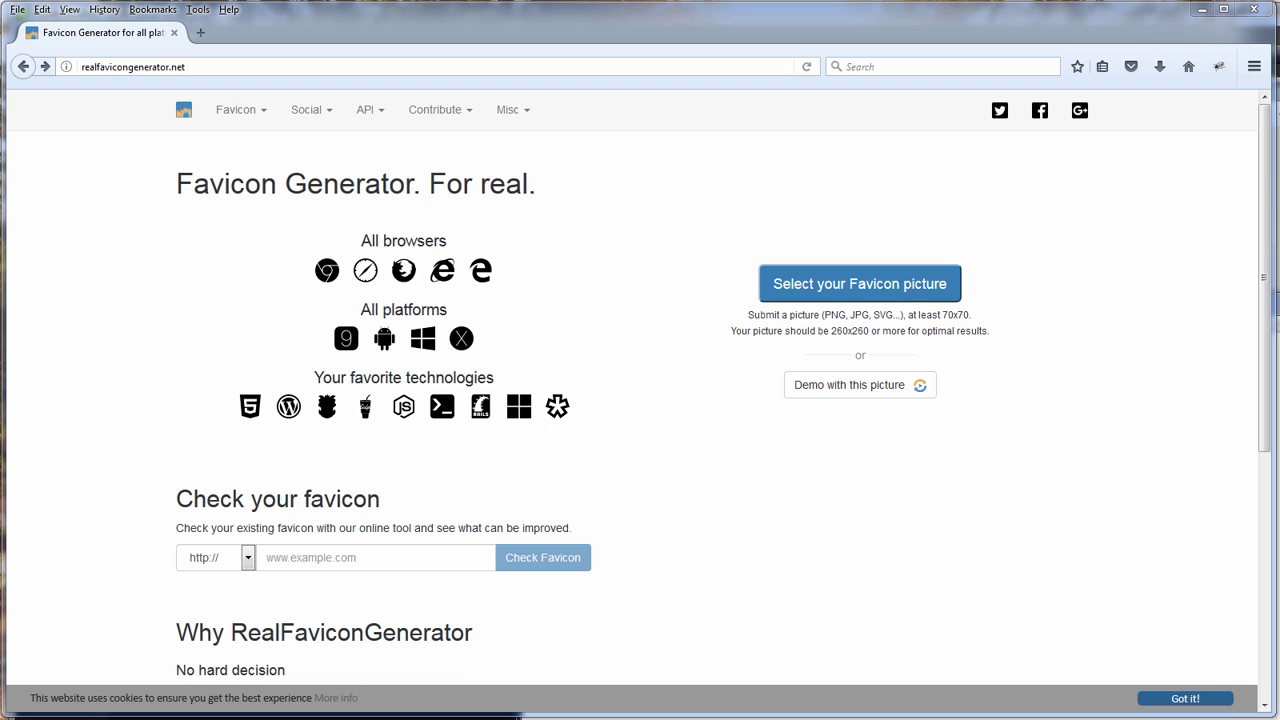
Generate the favicons and HTML code from the demo picture with default options, and open and cancel the favicon package download
left_click(817, 389)
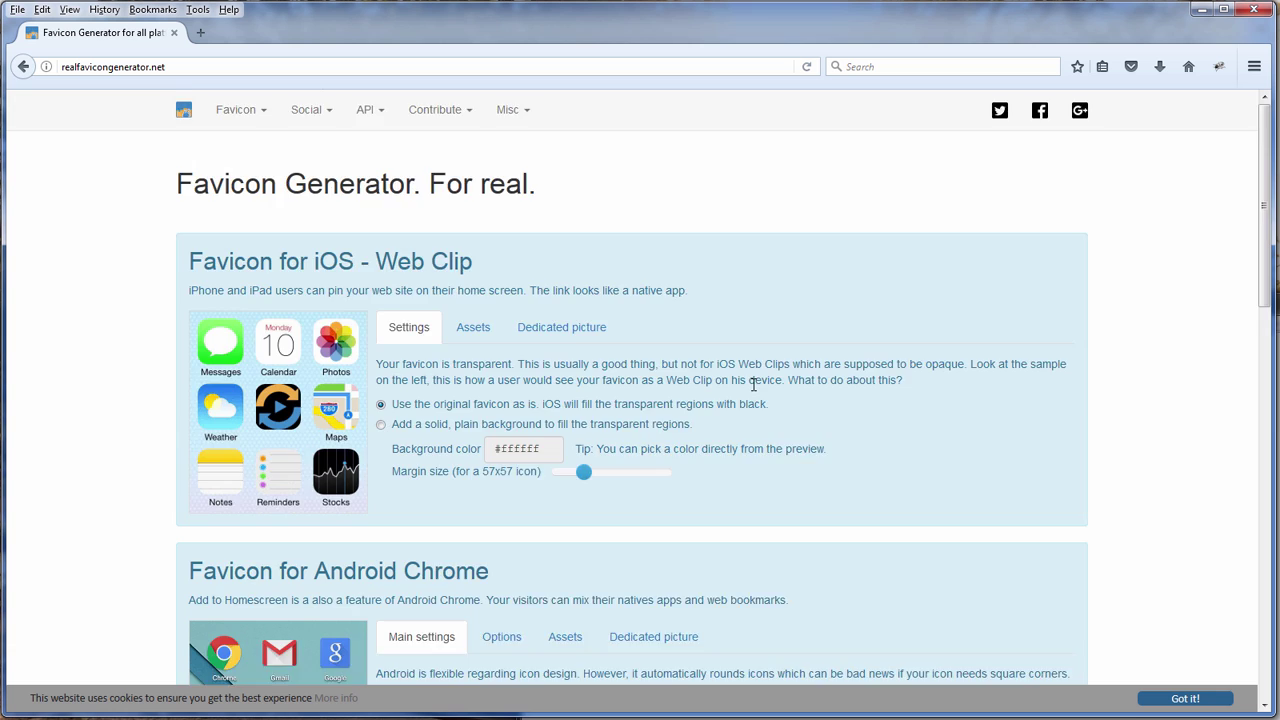
scroll(752, 384, "down", 10)
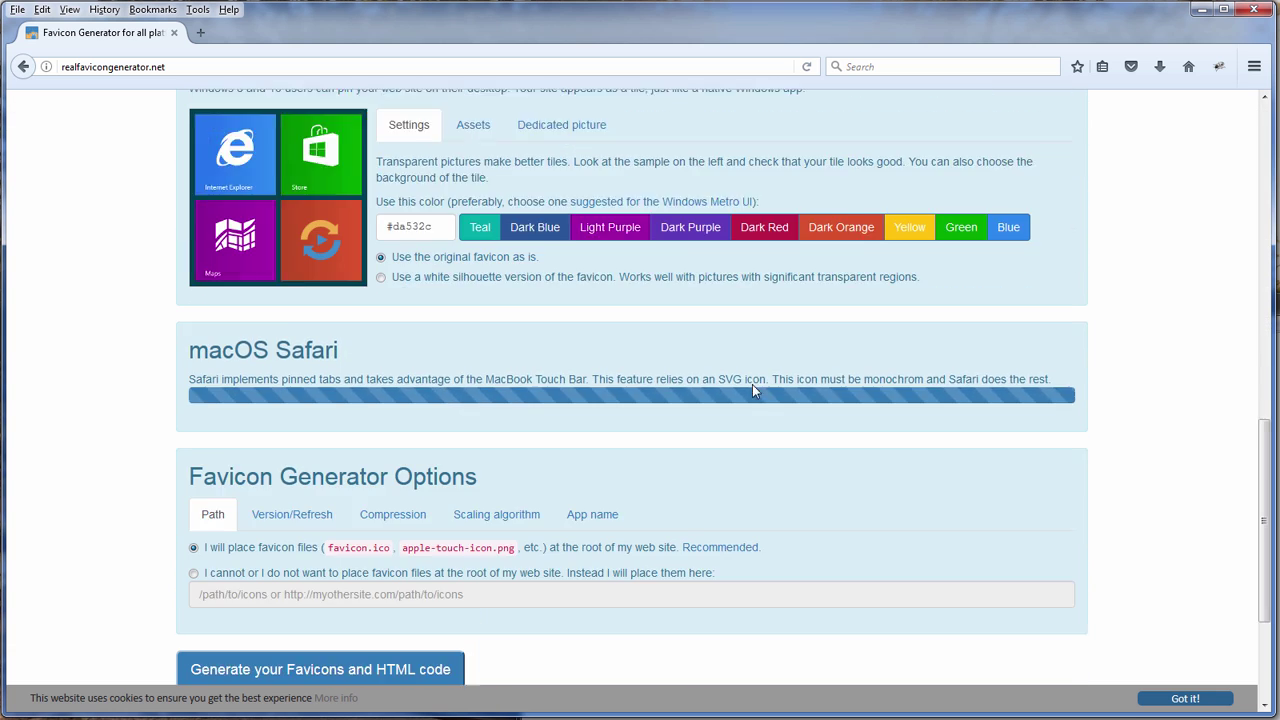
scroll(754, 391, "down", 2)
left_click(365, 555)
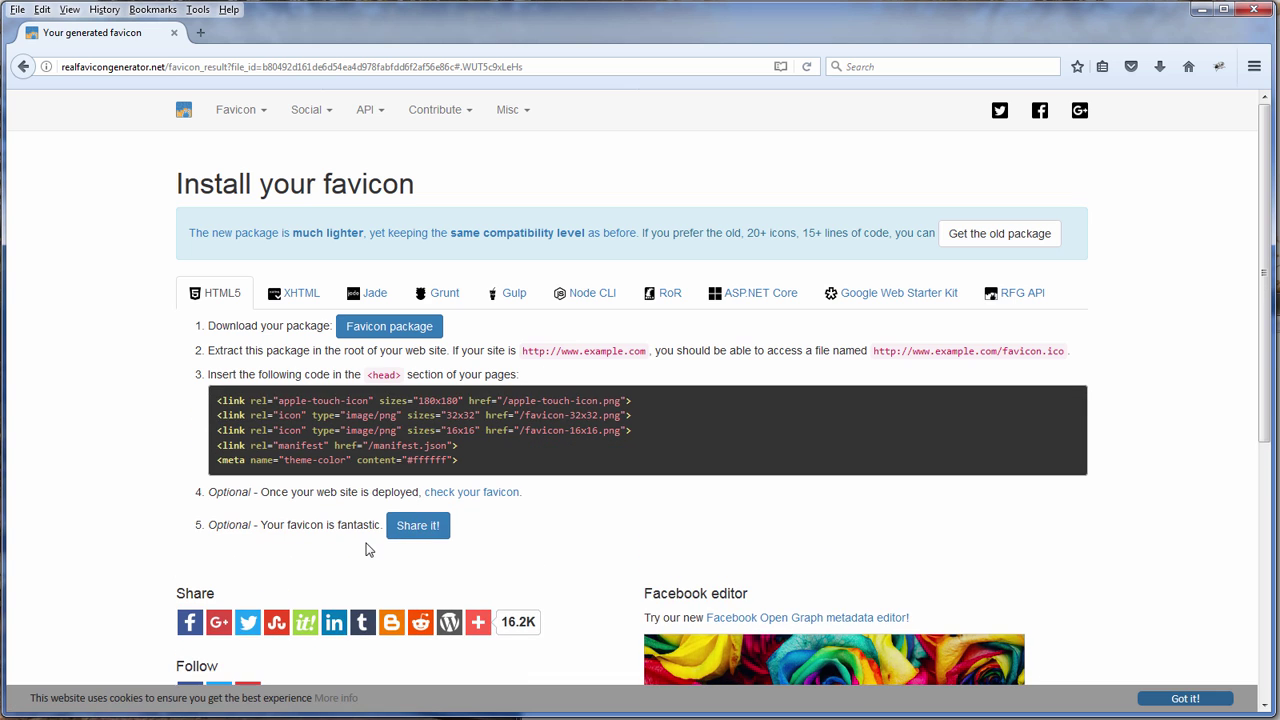
left_click(420, 333)
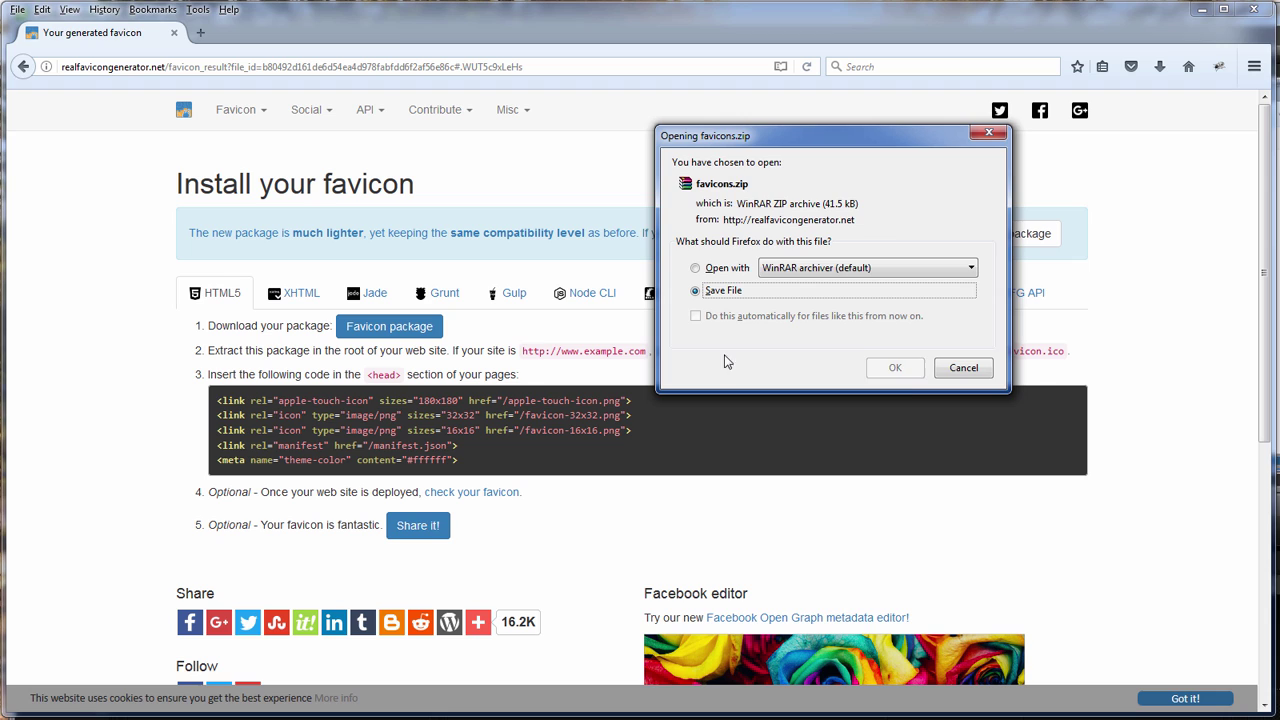
left_click(960, 367)
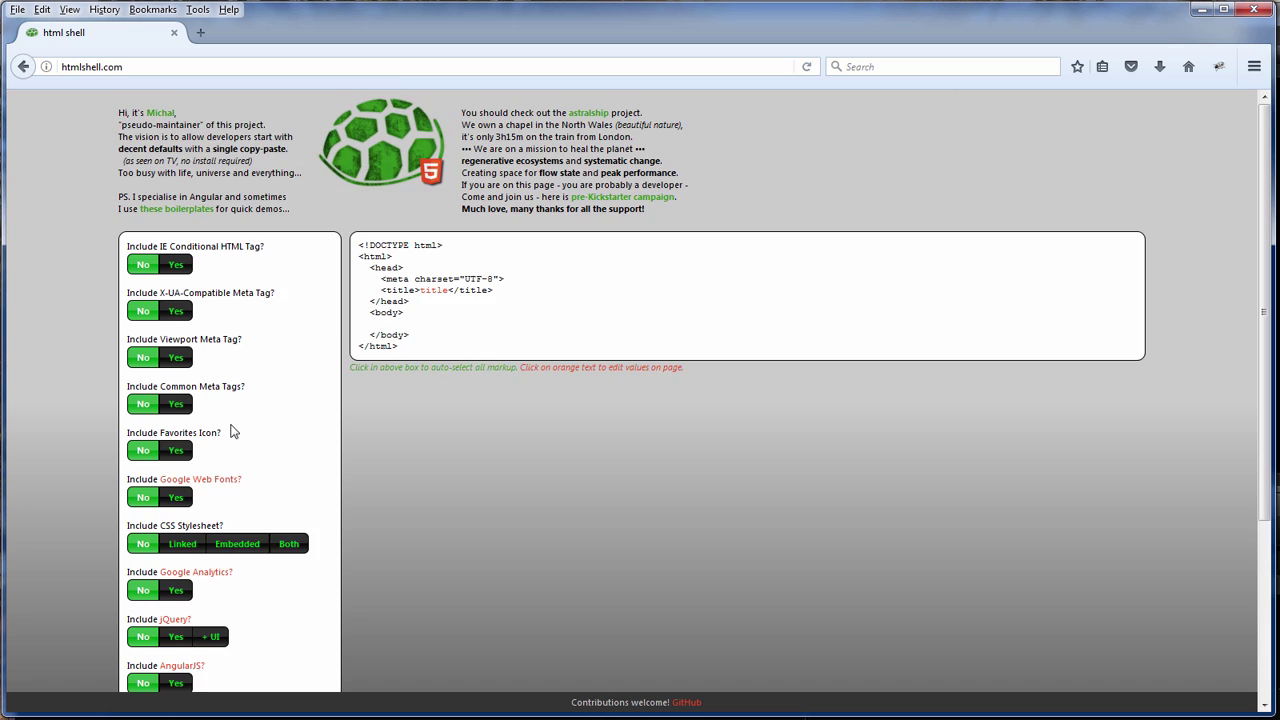
Include the IE conditional HTML tag, common meta tags, favorites icon and Google Analytics in the HTML shell, and select the generated markup
scroll(184, 330, "down", 2)
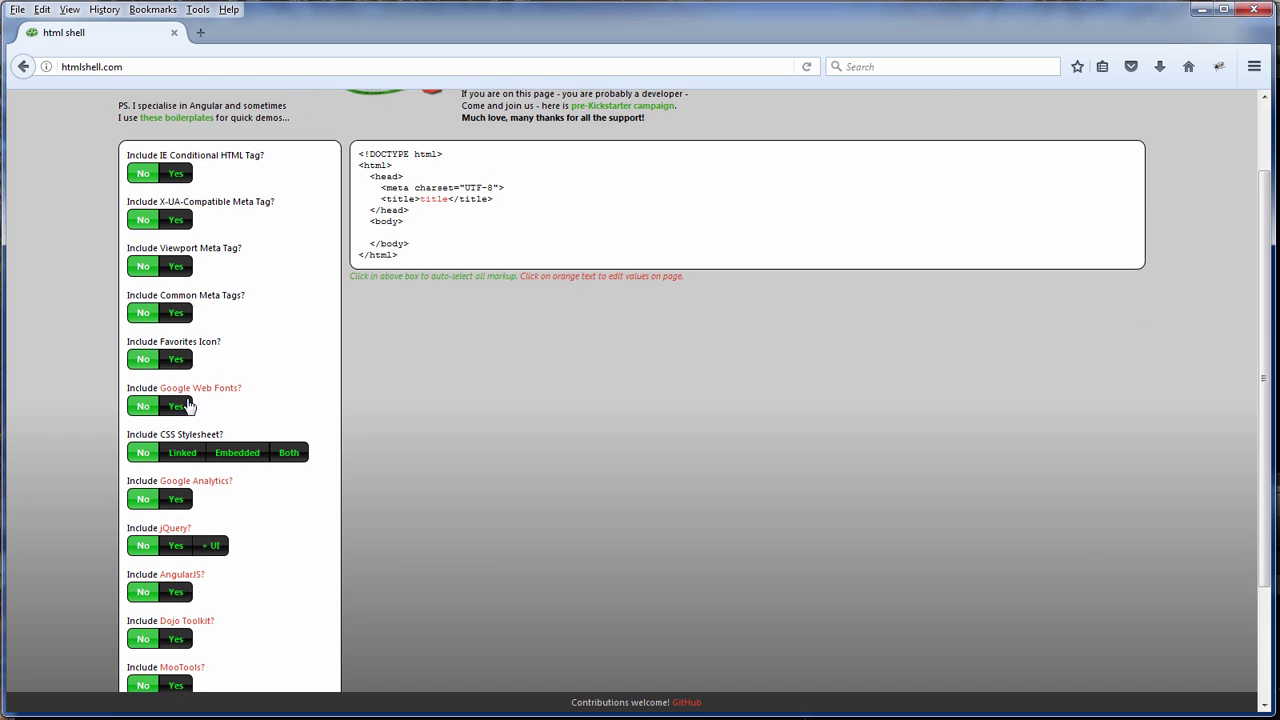
scroll(228, 418, "down", 2)
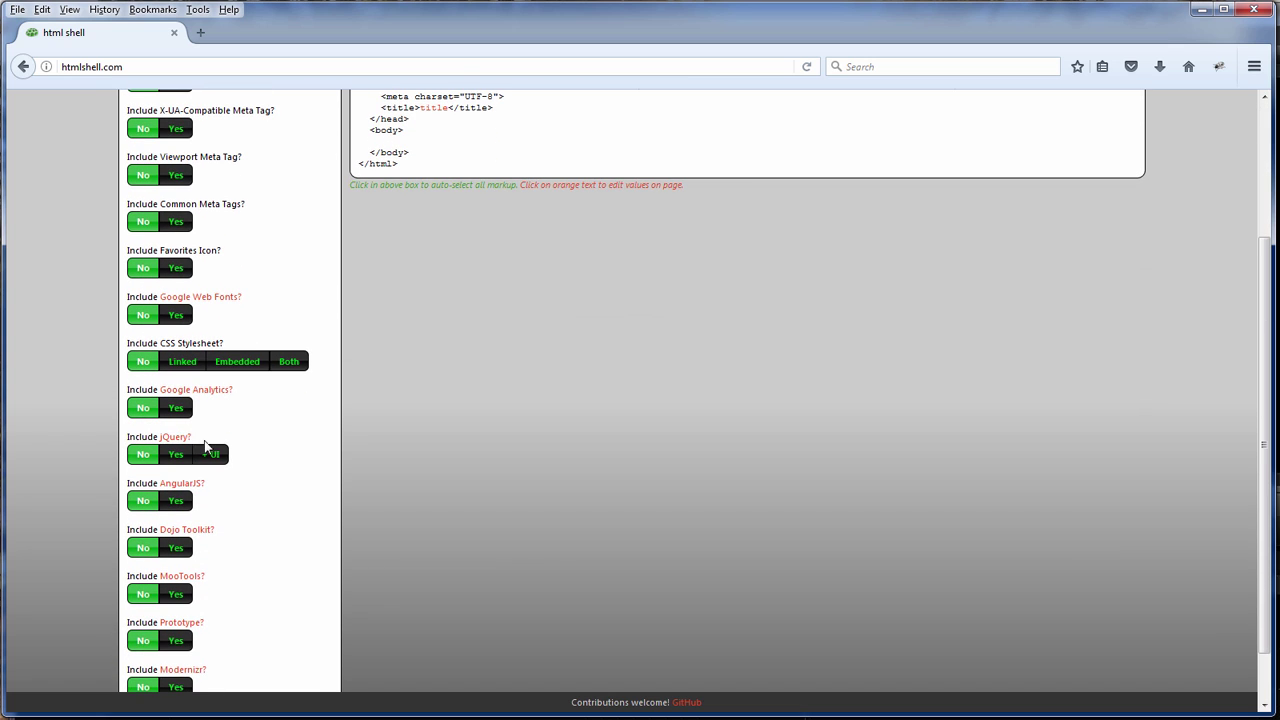
scroll(172, 455, "down", 1)
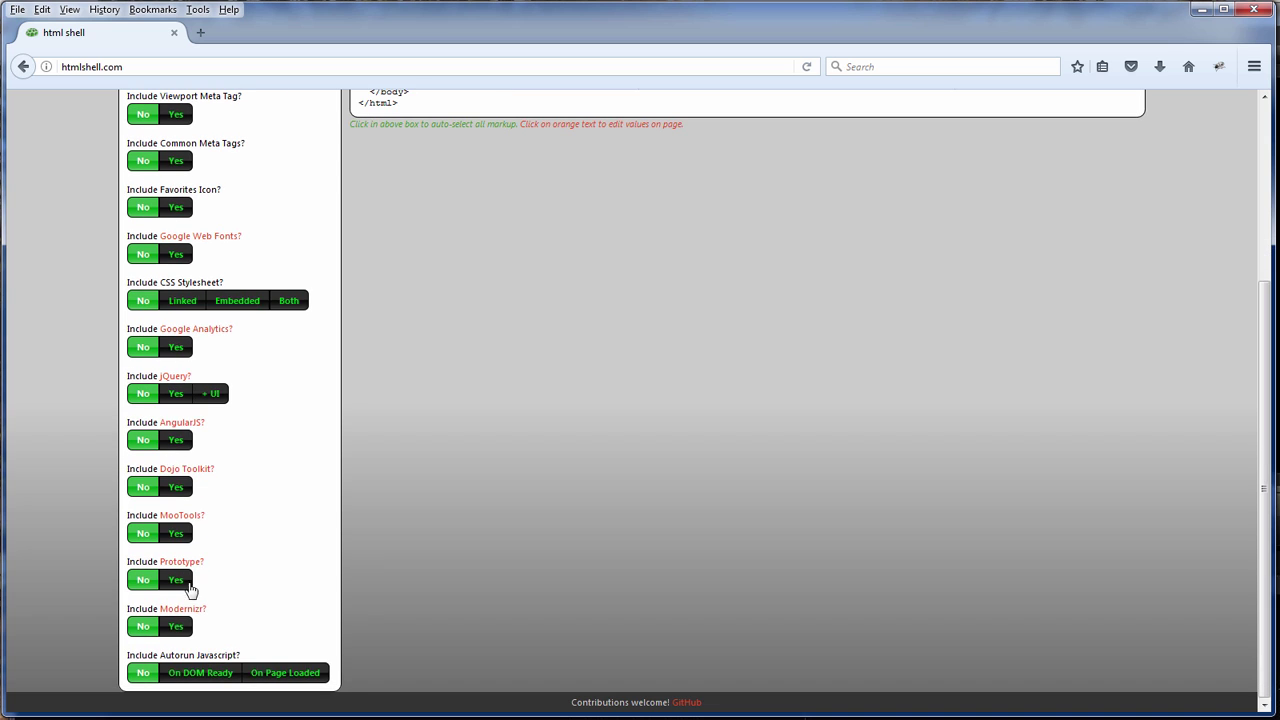
scroll(178, 450, "up", 5)
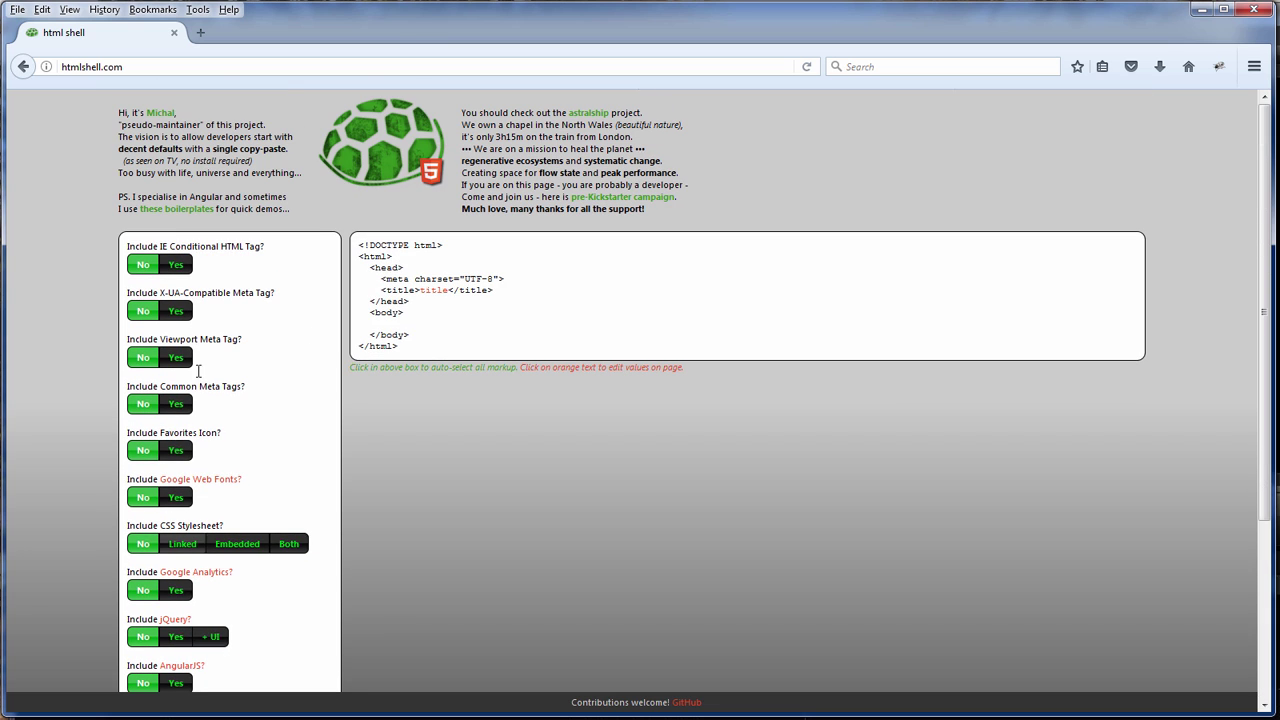
left_click(176, 265)
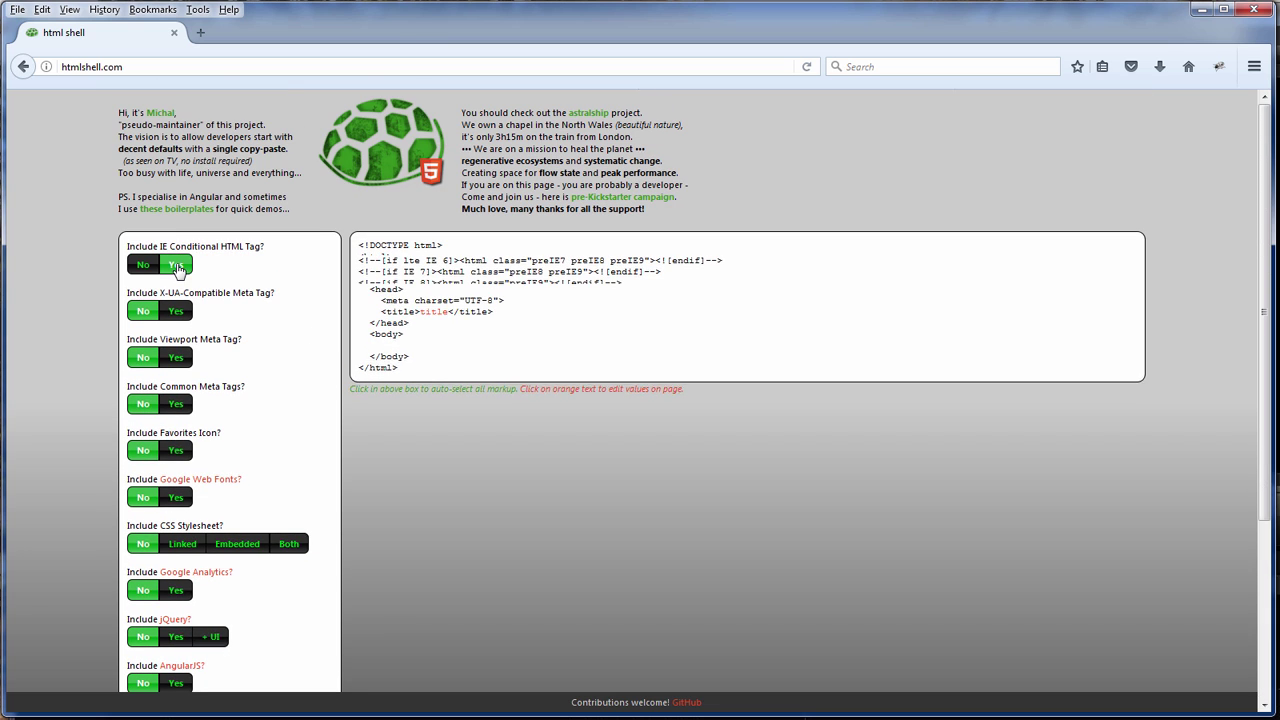
left_click(176, 404)
left_click(176, 451)
scroll(176, 450, "down", 3)
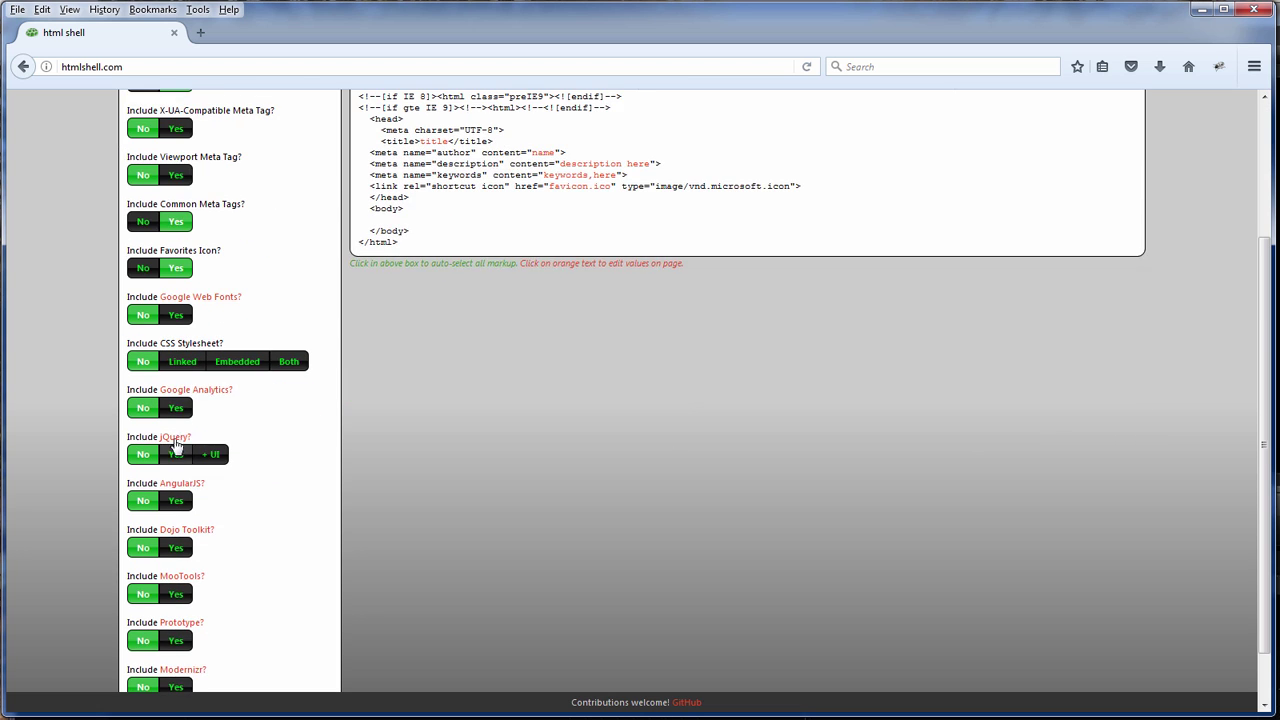
left_click(176, 420)
scroll(278, 425, "up", 3)
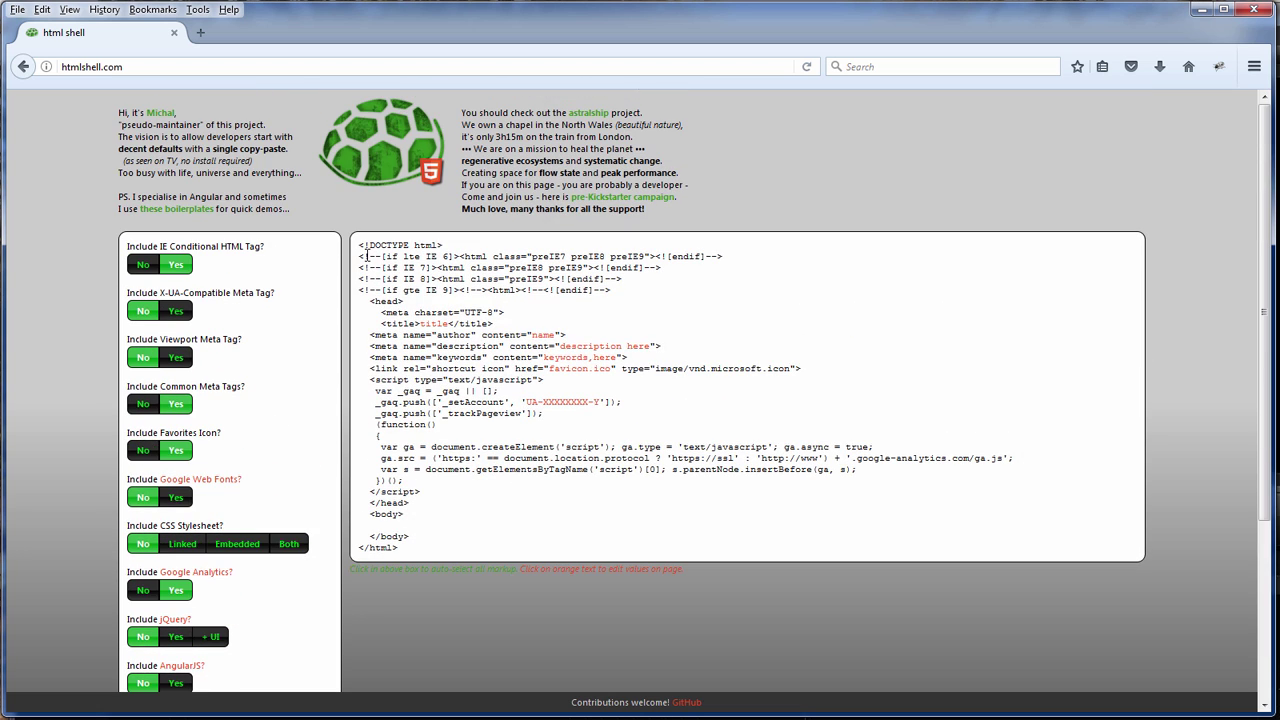
left_click_drag(361, 246, 407, 551)
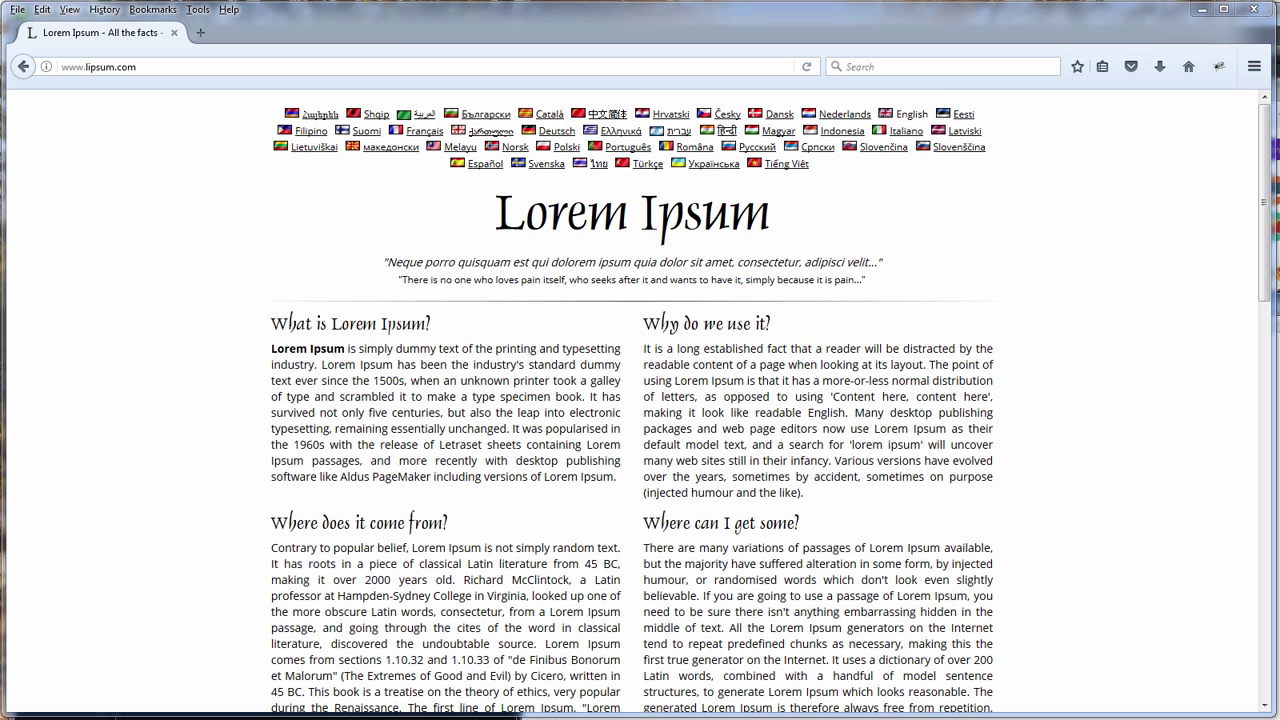
Generate 5 paragraphs of Lorem Ipsum that start with 'Lorem ipsum dolor sit amet...'
scroll(748, 575, "down", 3)
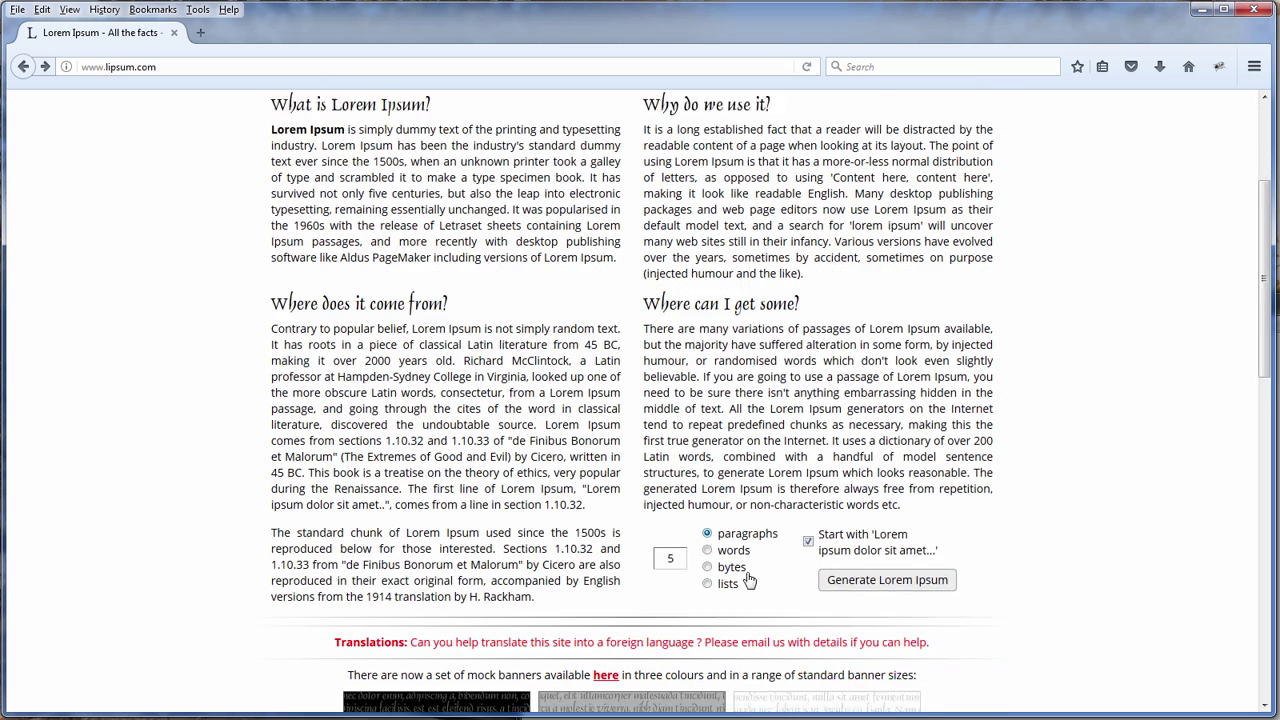
scroll(750, 580, "down", 1)
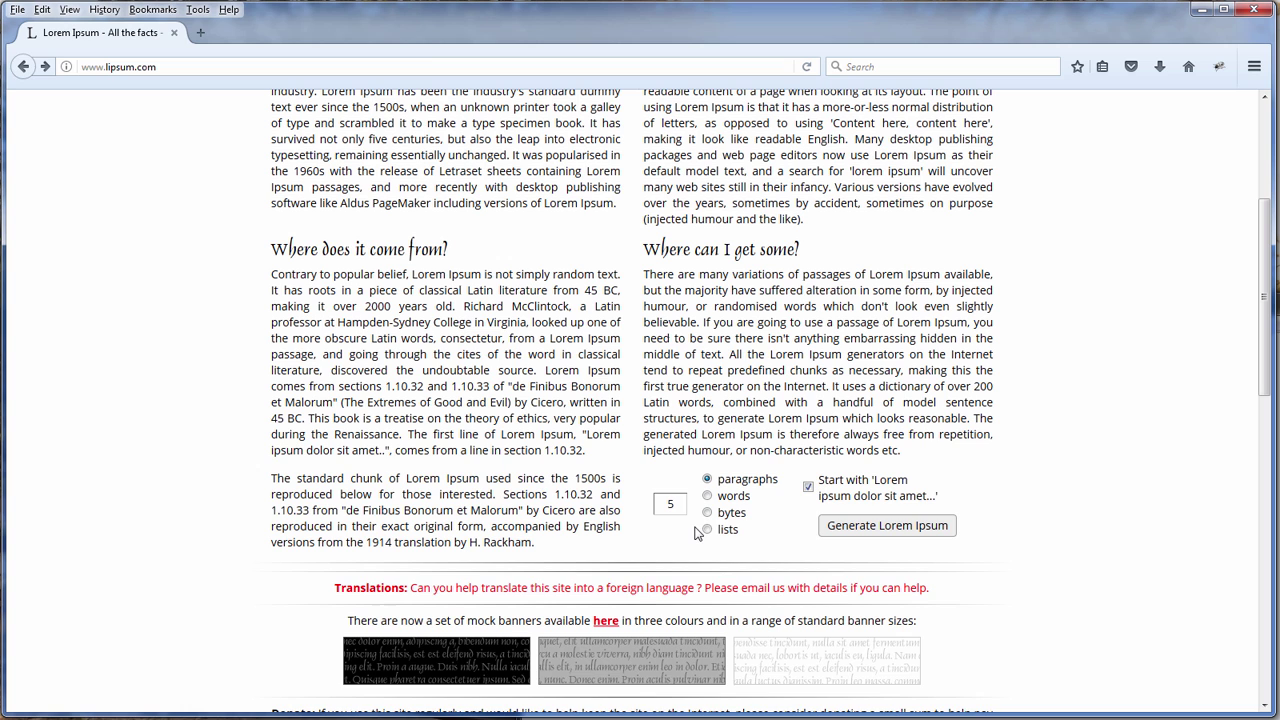
left_click(865, 527)
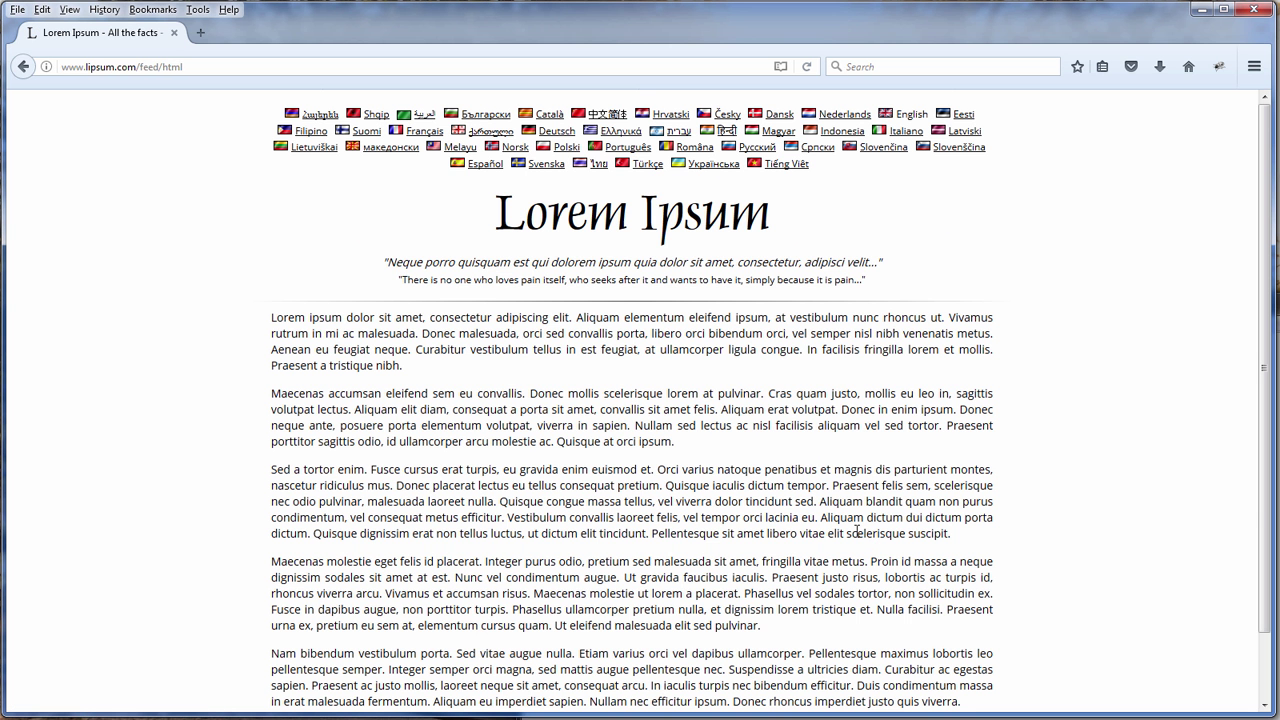
Look over the generated Lorem Ipsum text from the first to the last paragraph
scroll(856, 527, "down", 1)
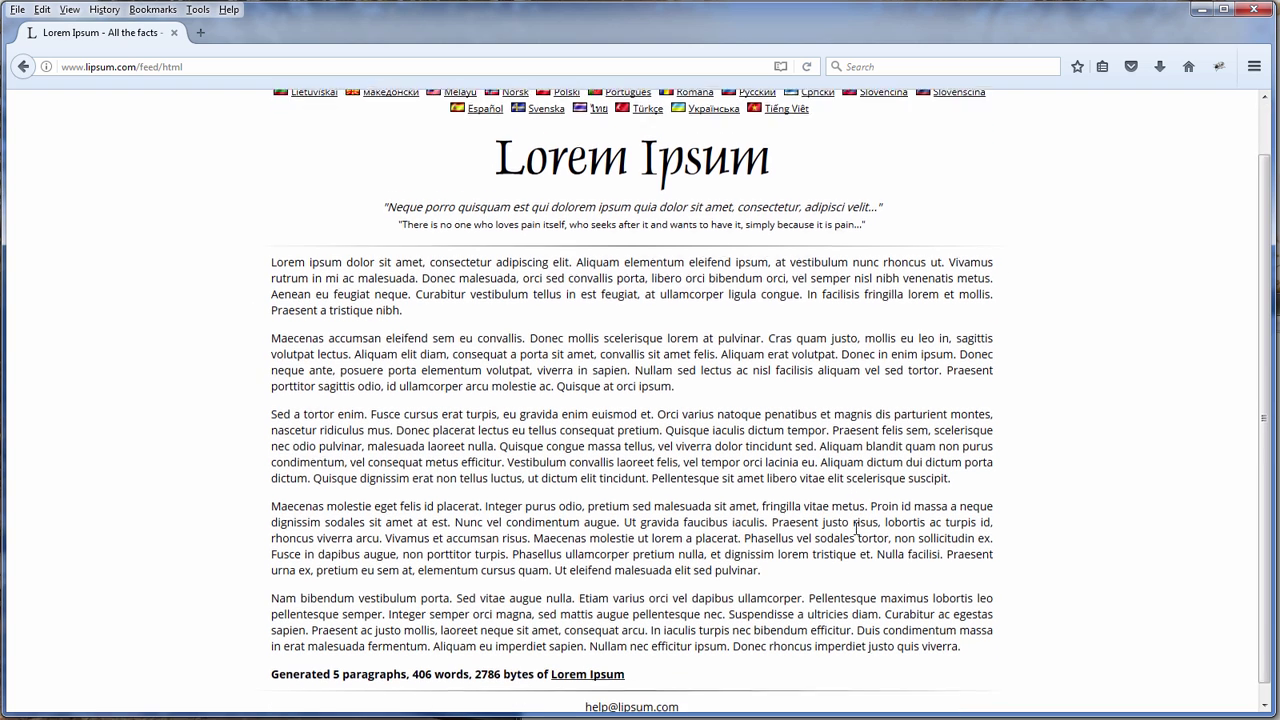
left_click_drag(272, 246, 568, 507)
left_click_drag(636, 540, 994, 634)
key("alt+Left")
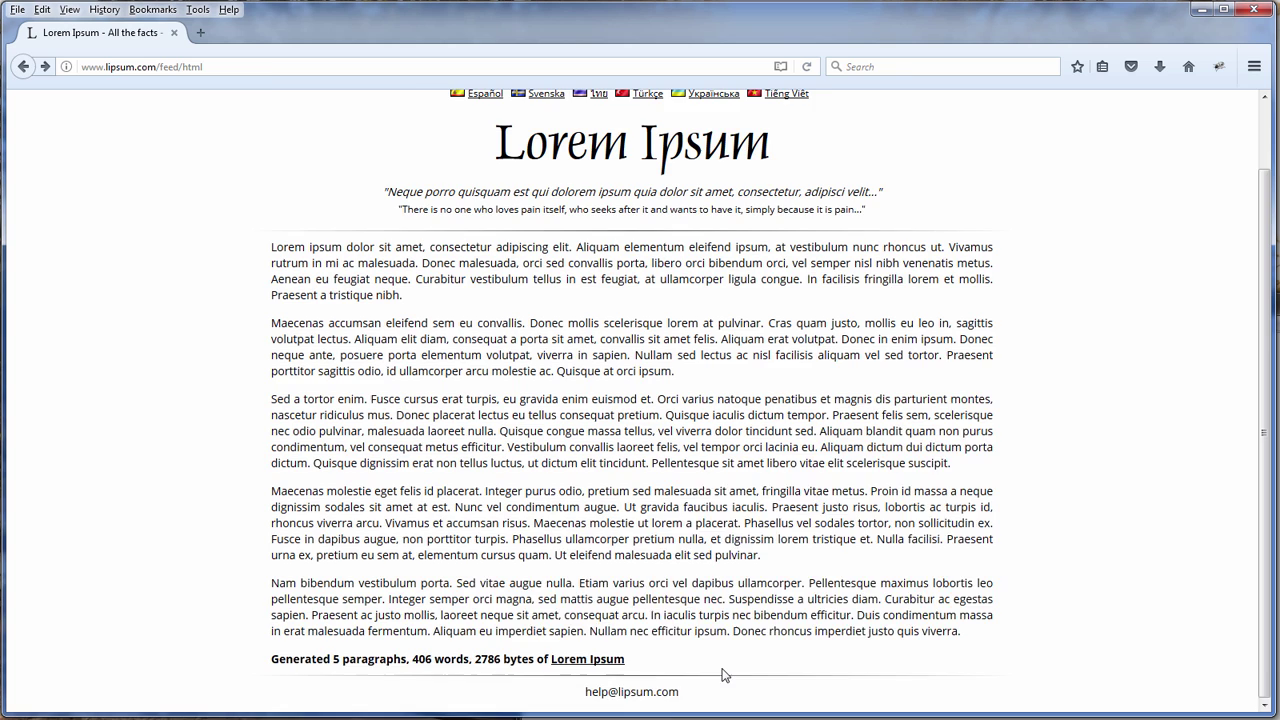
Switch the Lorem Ipsum site to French and generate 5 paragraphs starting with "Lorem ipsum dolor sit amet..."
scroll(725, 675, "up", 1)
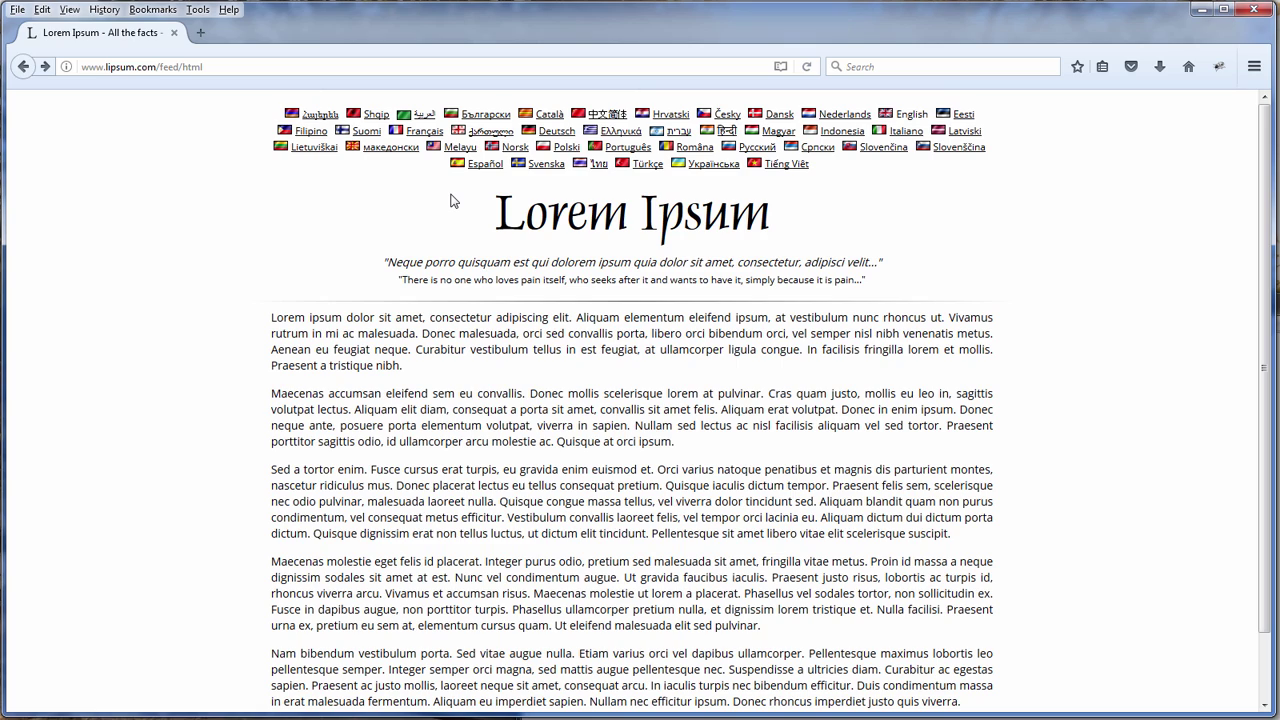
left_click(426, 133)
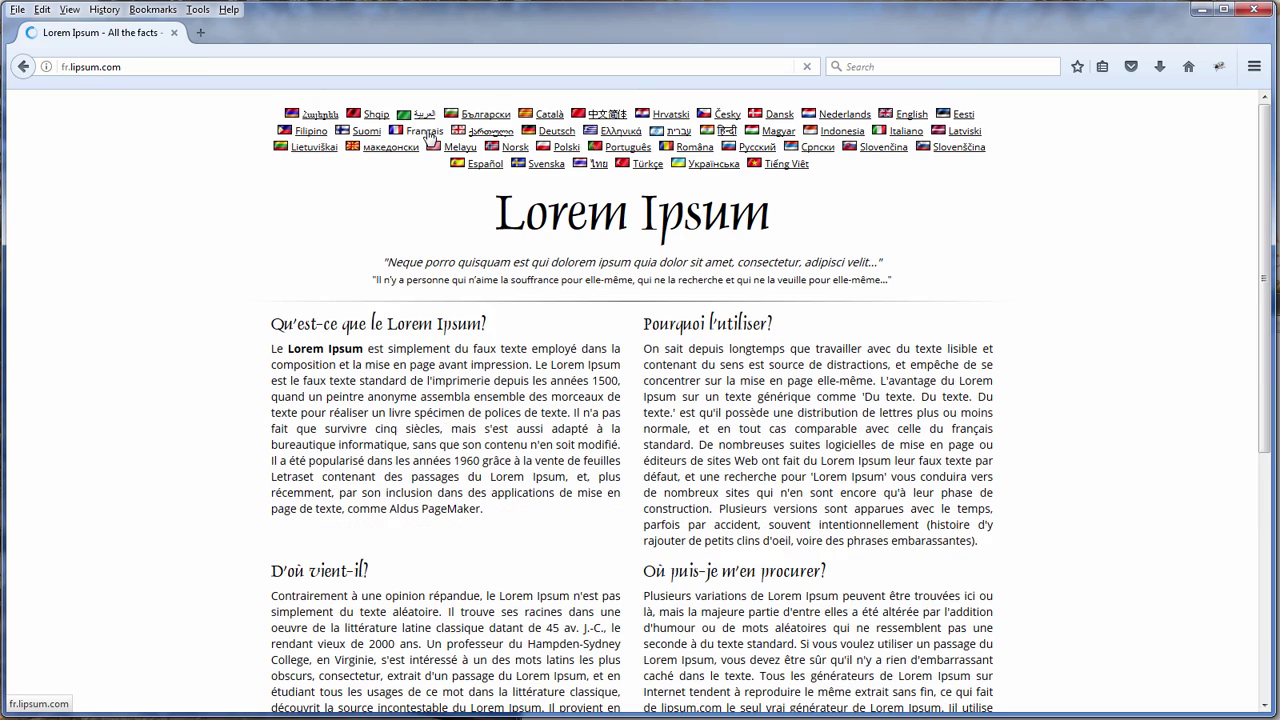
scroll(870, 670, "down", 3)
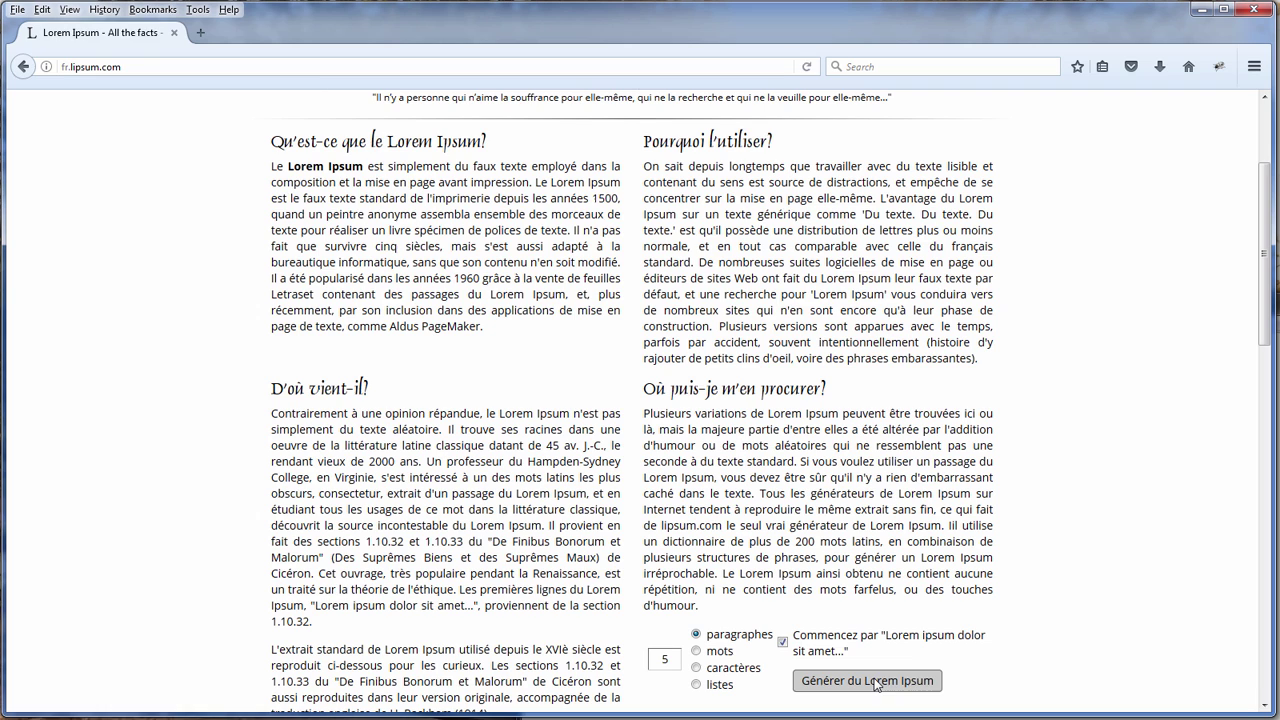
left_click(875, 683)
scroll(977, 578, "down", 1)
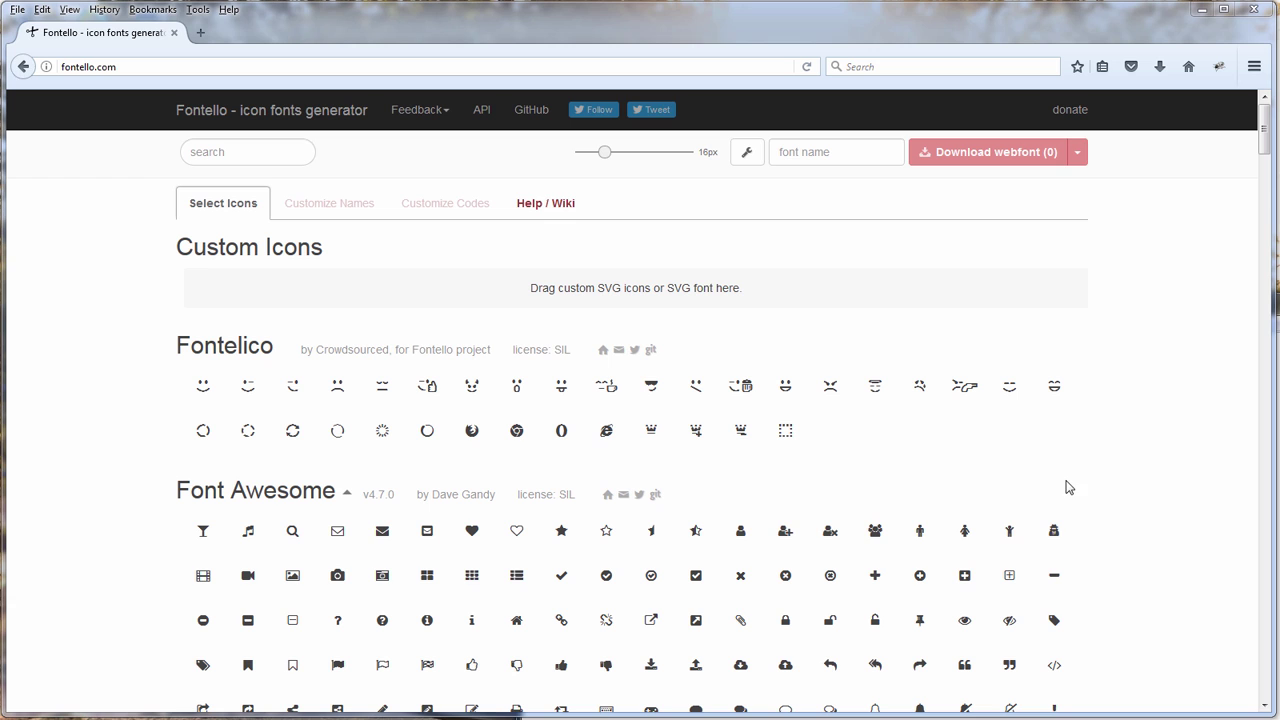
Select the Font Awesome single-user, checked-box and filled circle-check icons, and open and cancel the webfont download
scroll(1183, 421, "down", 3)
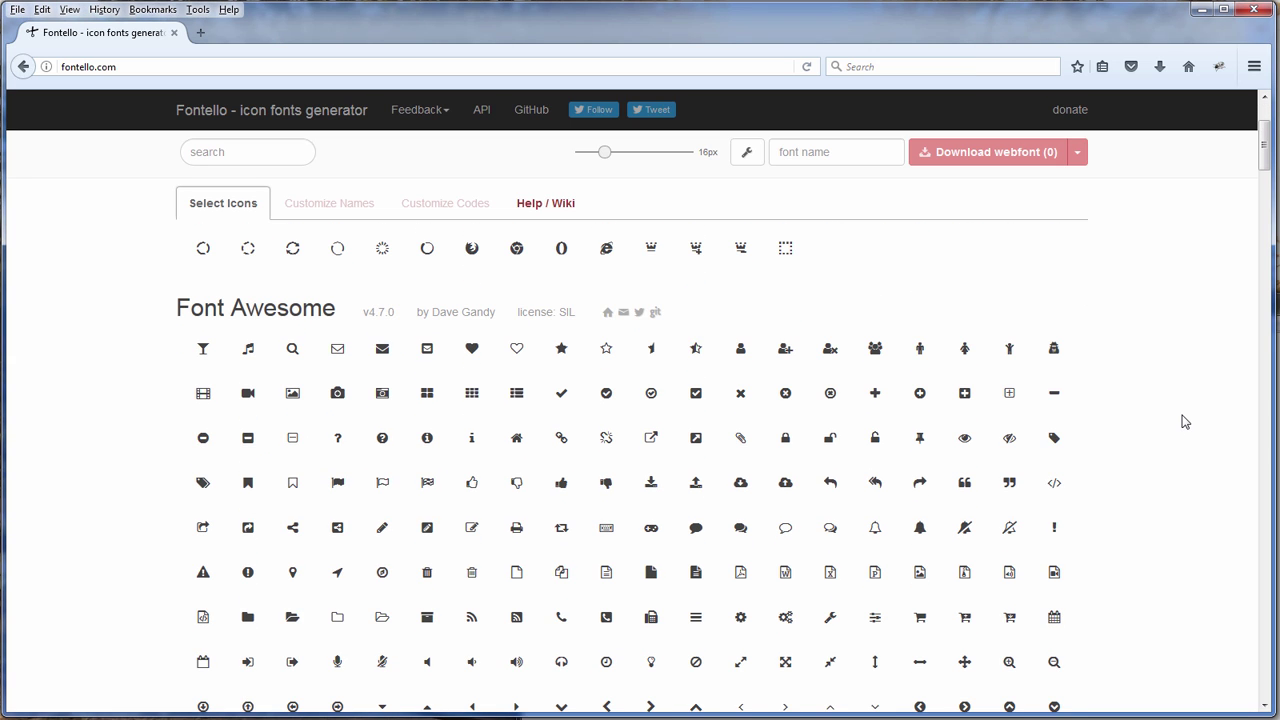
left_click(741, 353)
left_click(696, 393)
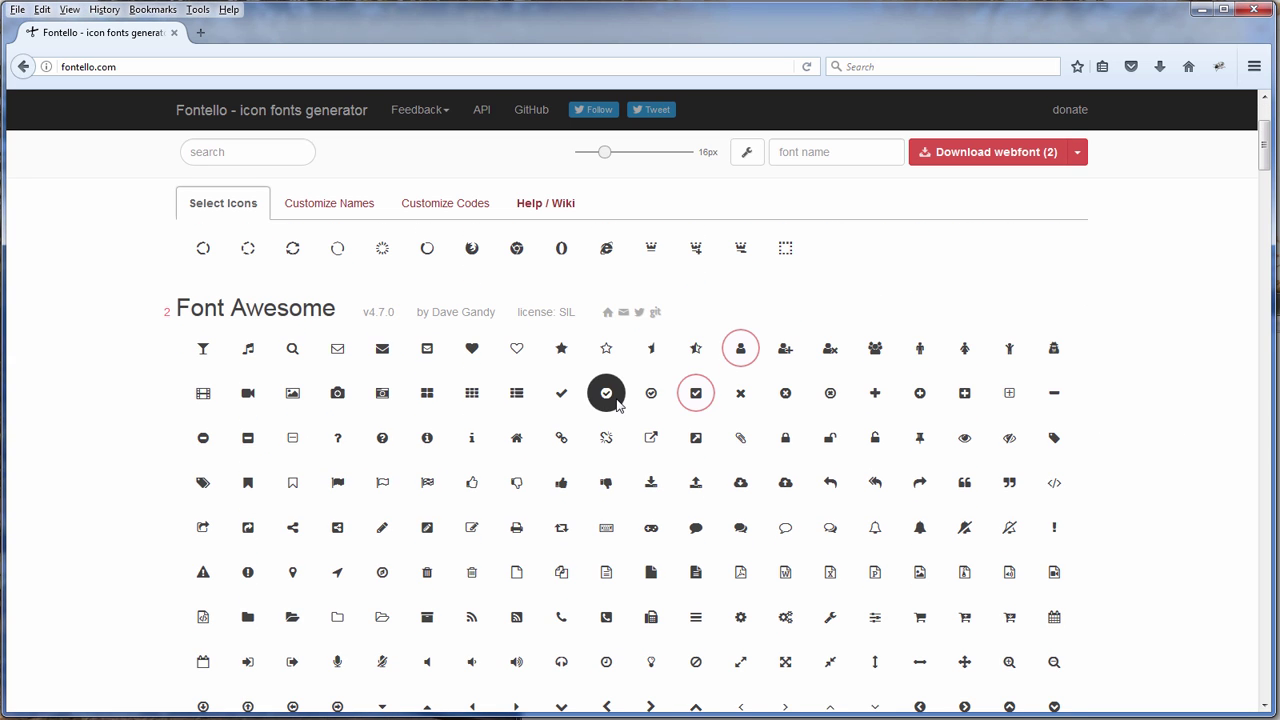
left_click(606, 393)
scroll(793, 408, "up", 2)
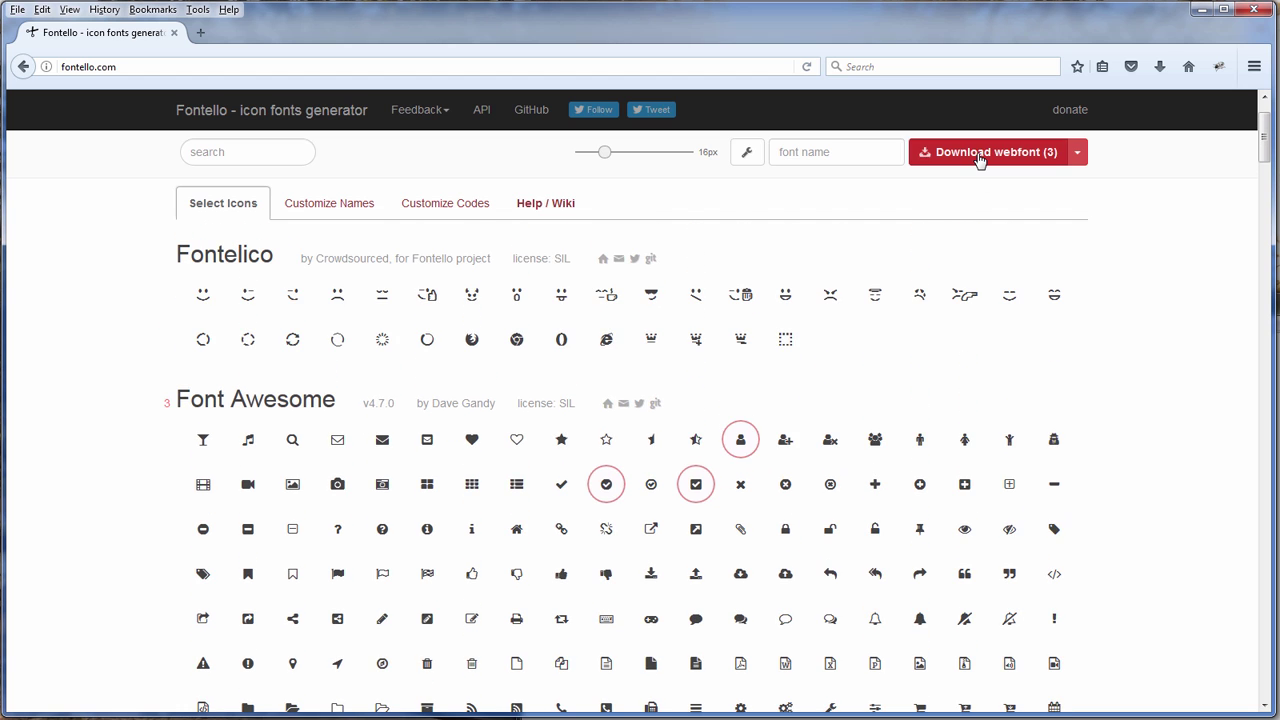
left_click(980, 161)
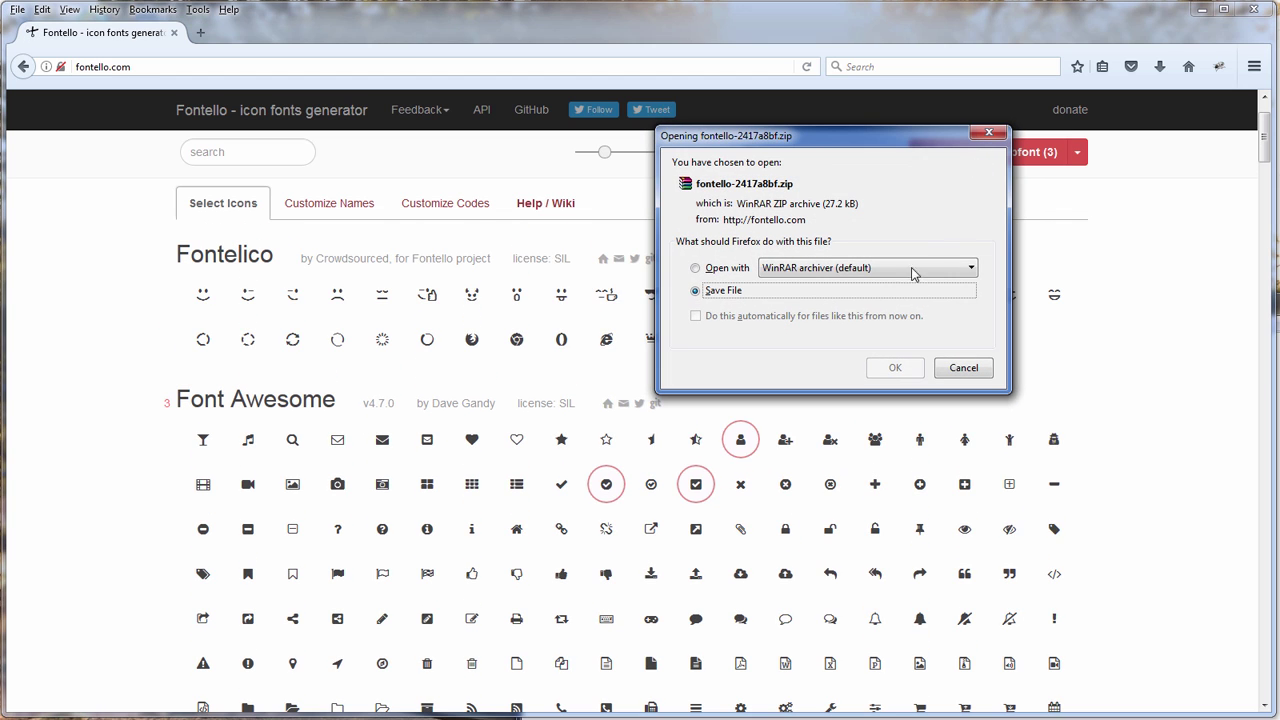
left_click(960, 370)
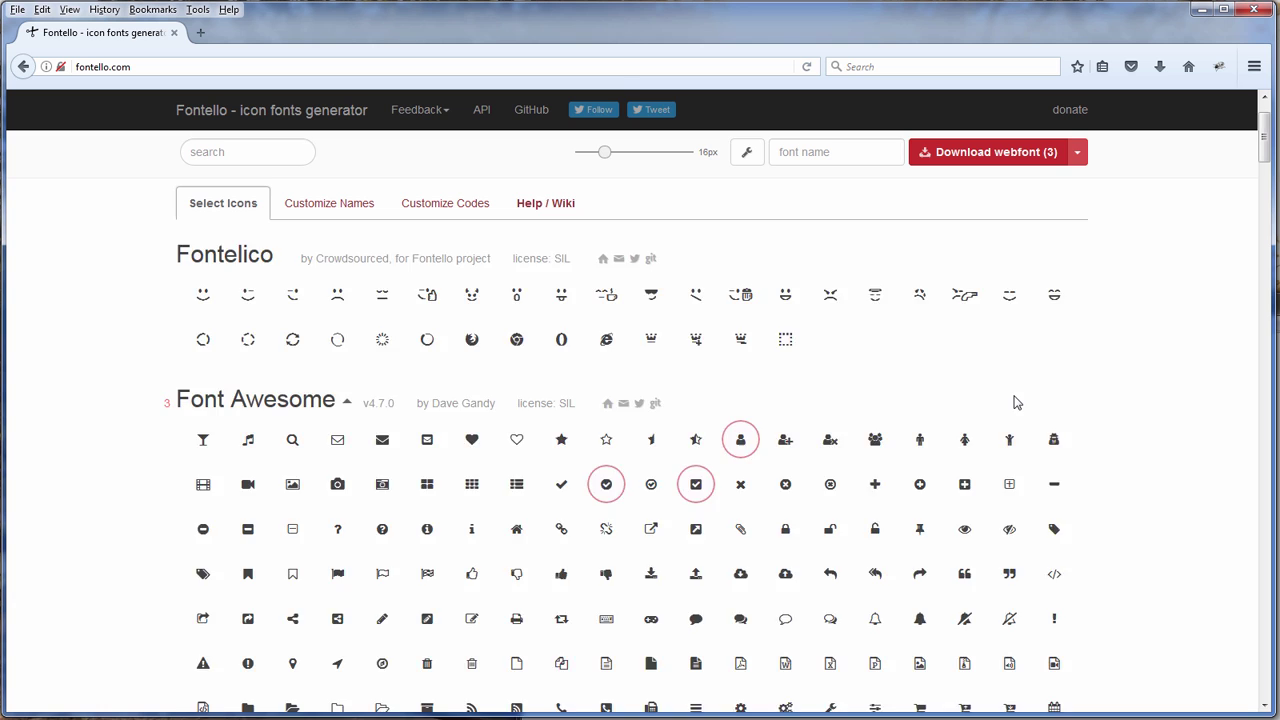
Increase the icon preview size to 27px
scroll(1014, 400, "up", 2)
left_click_drag(606, 158, 638, 162)
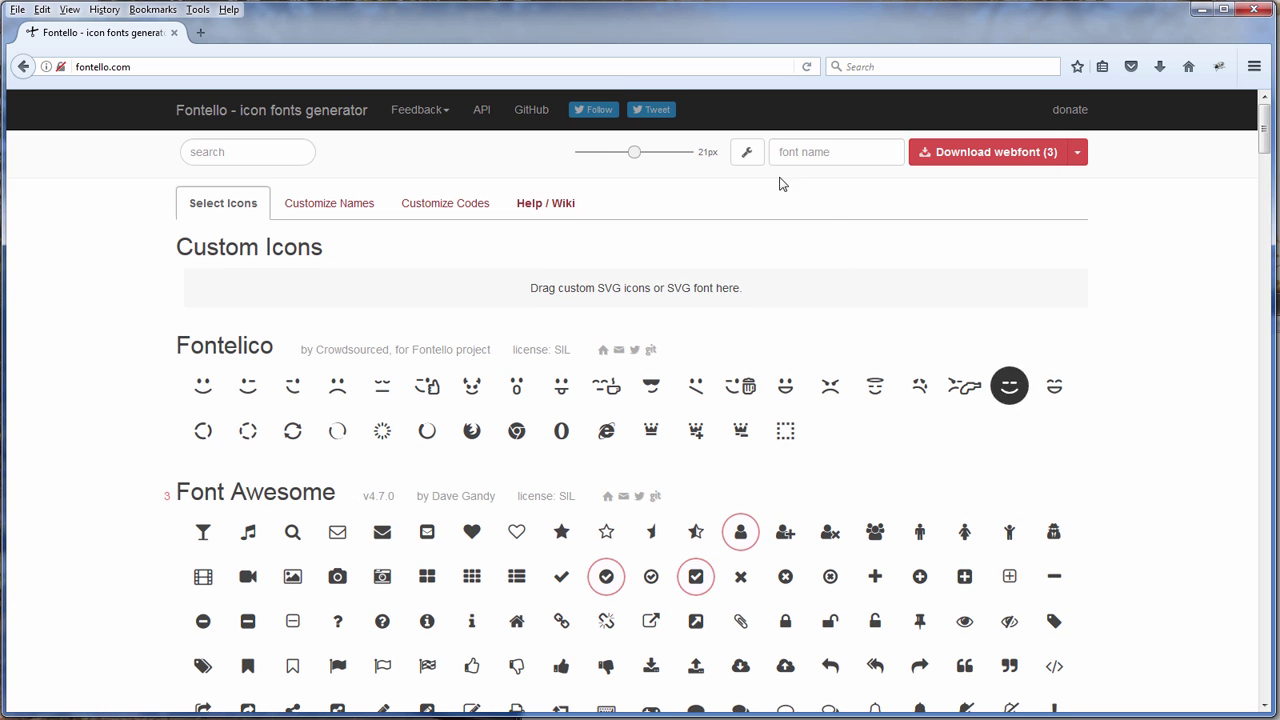
left_click(669, 152)
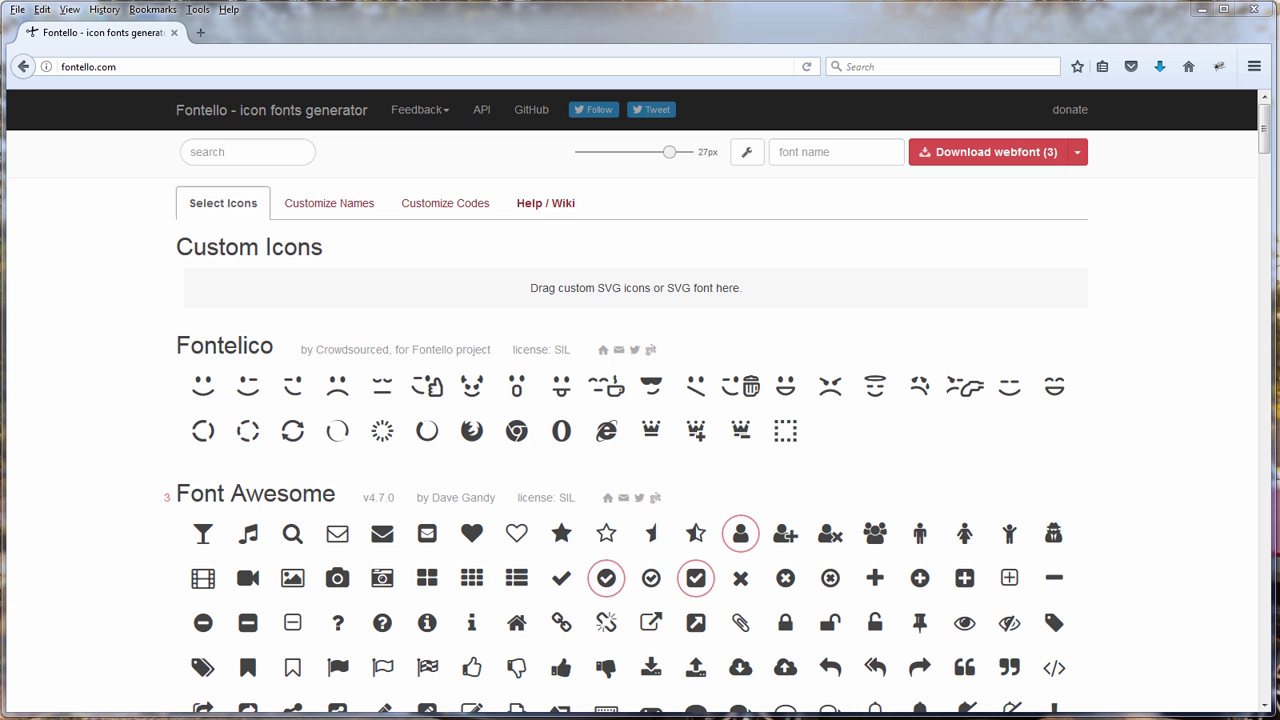
Import test.svg from New folder (2) as a custom icon, and save its glyph options with the default name, code and keywords
key("alt+Tab")
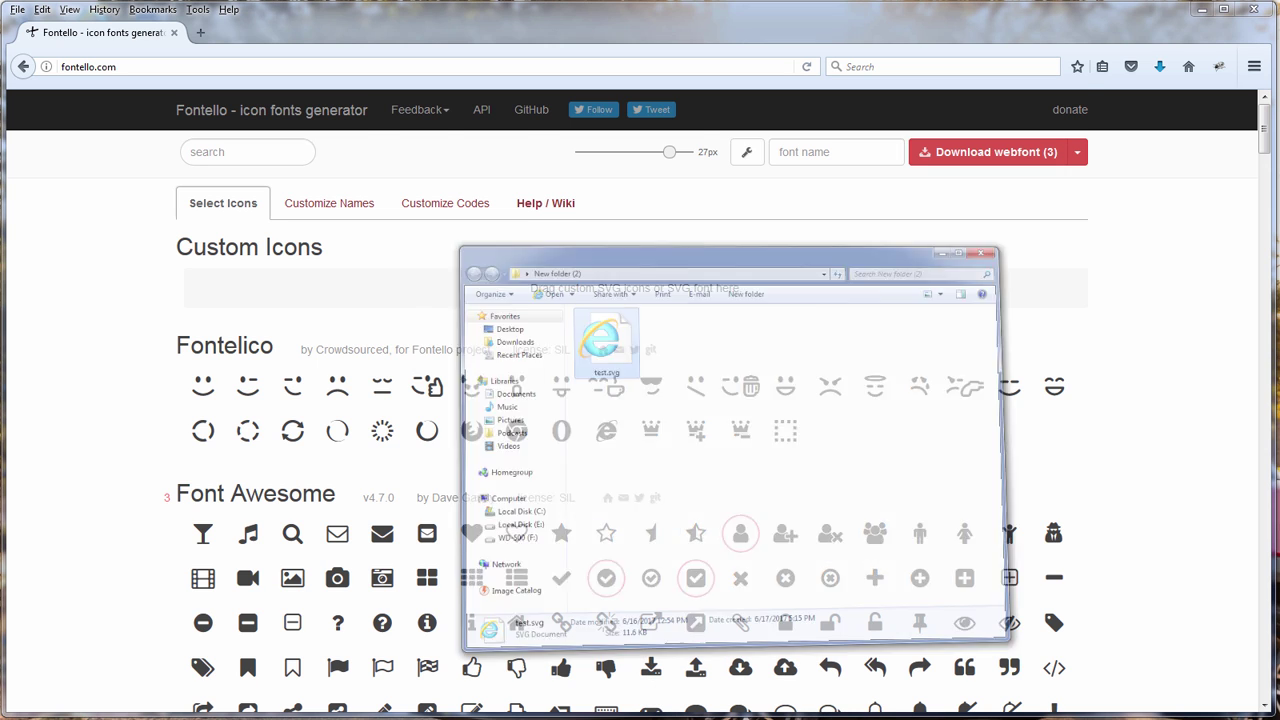
left_click_drag(634, 94, 773, 187)
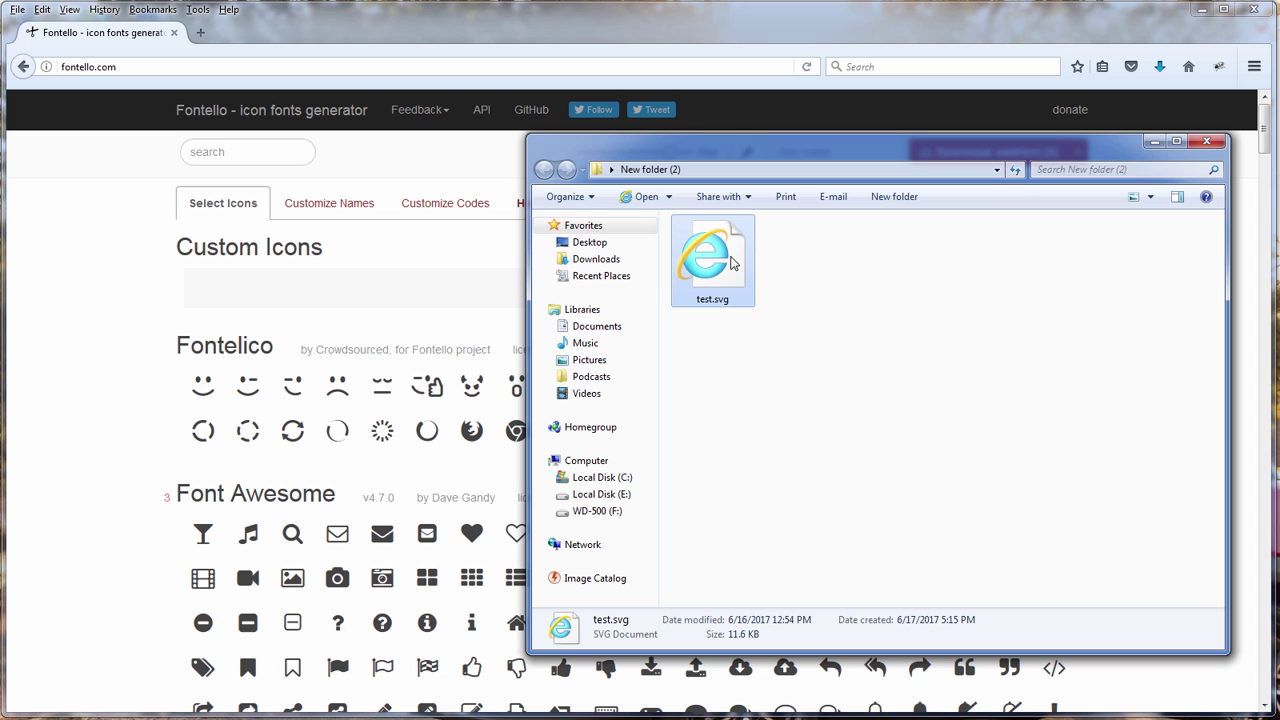
left_click_drag(730, 264, 425, 283)
left_click(97, 340)
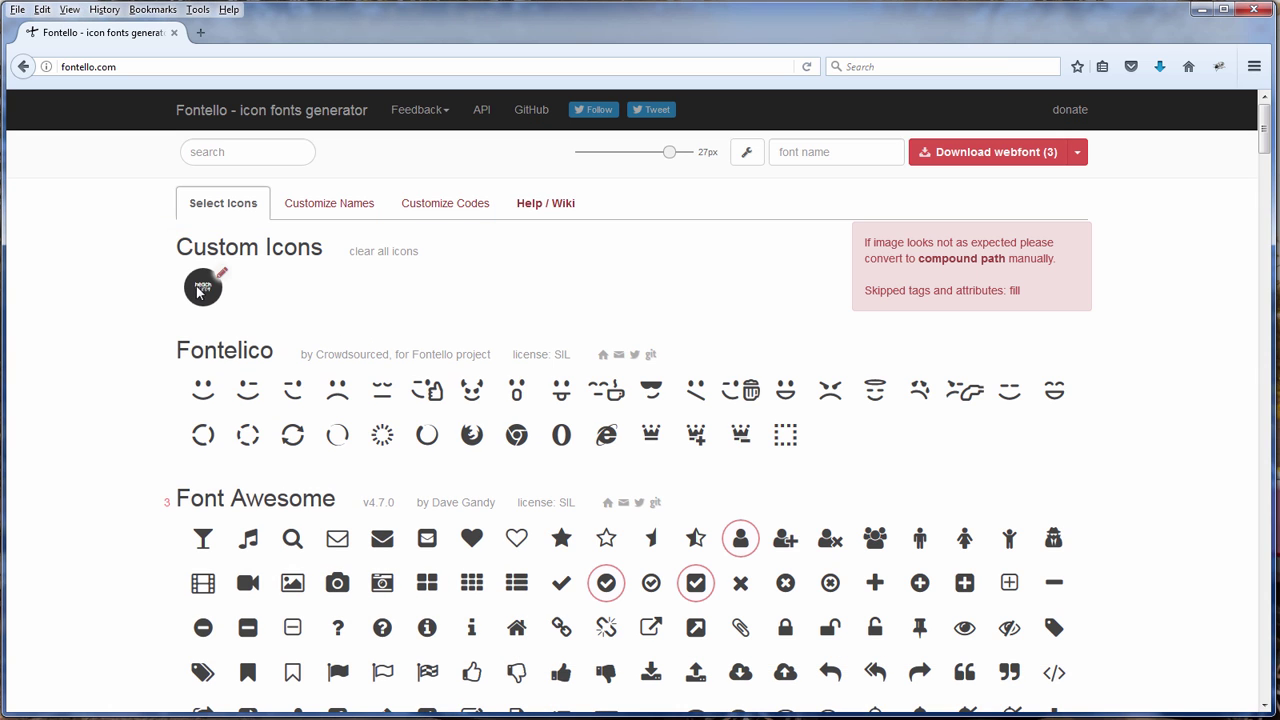
left_click(223, 279)
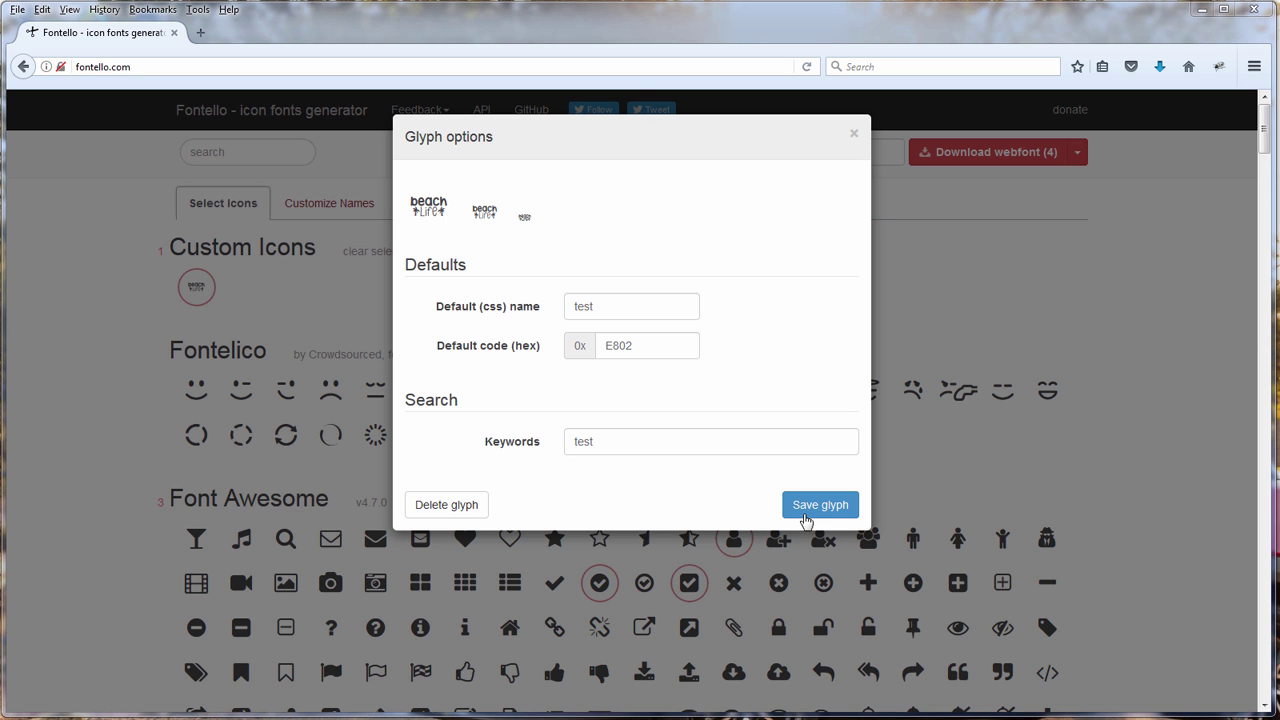
left_click(811, 506)
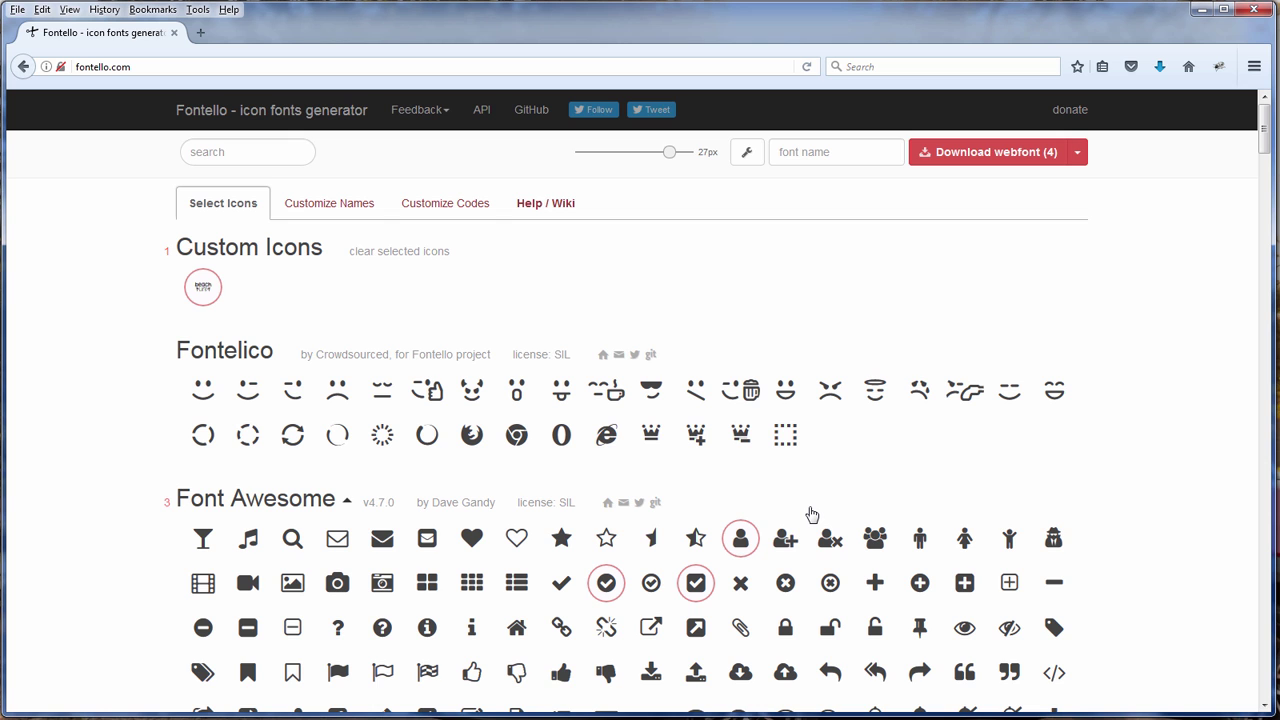